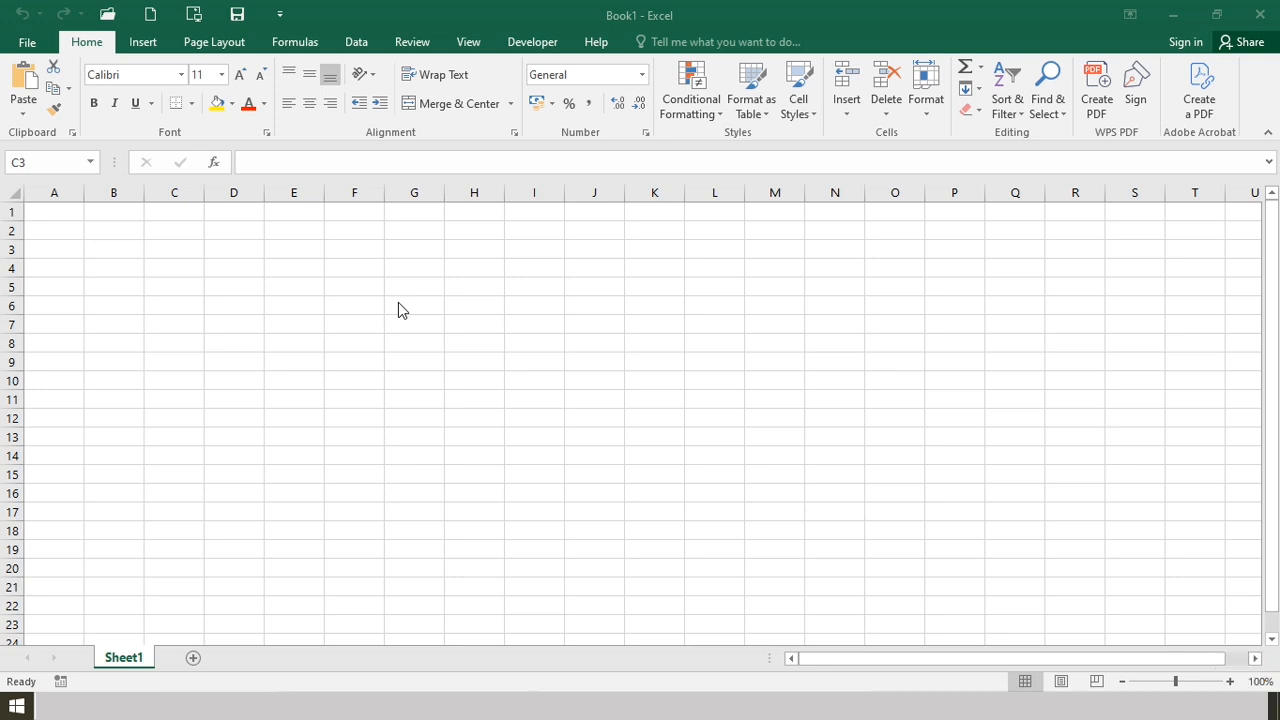
pyautogui.click(278, 255)
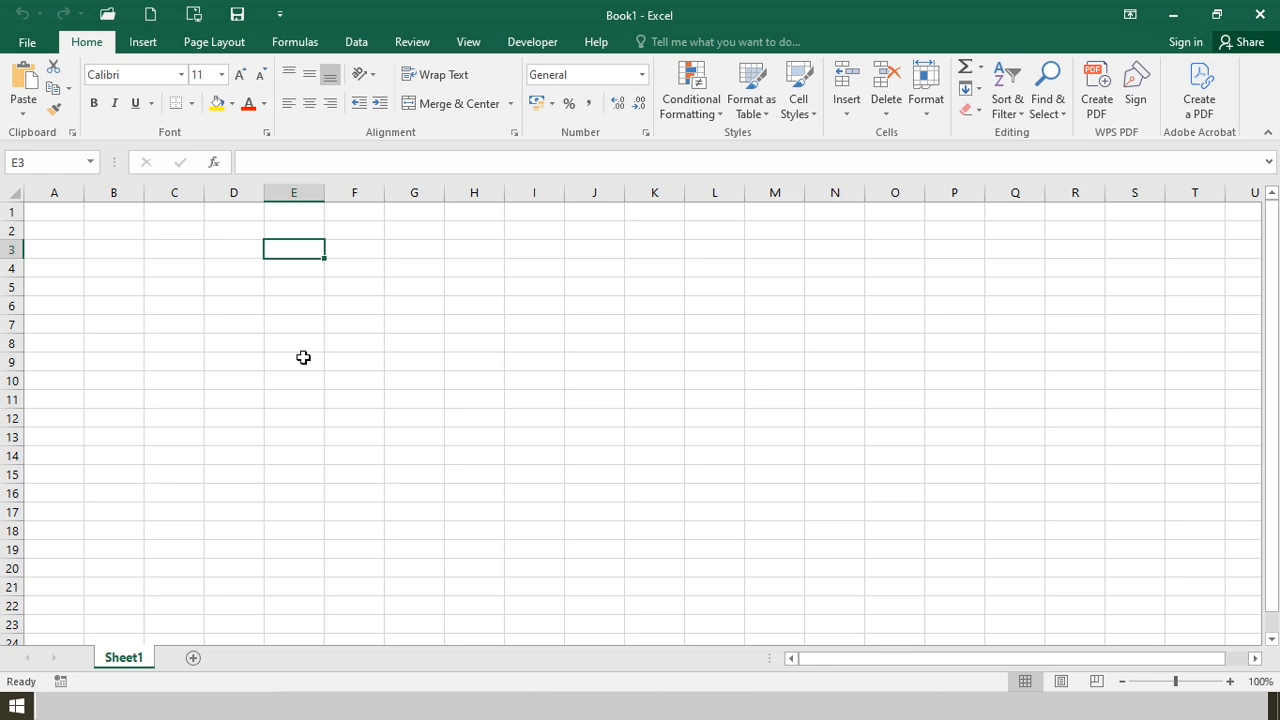
pyautogui.click(276, 271)
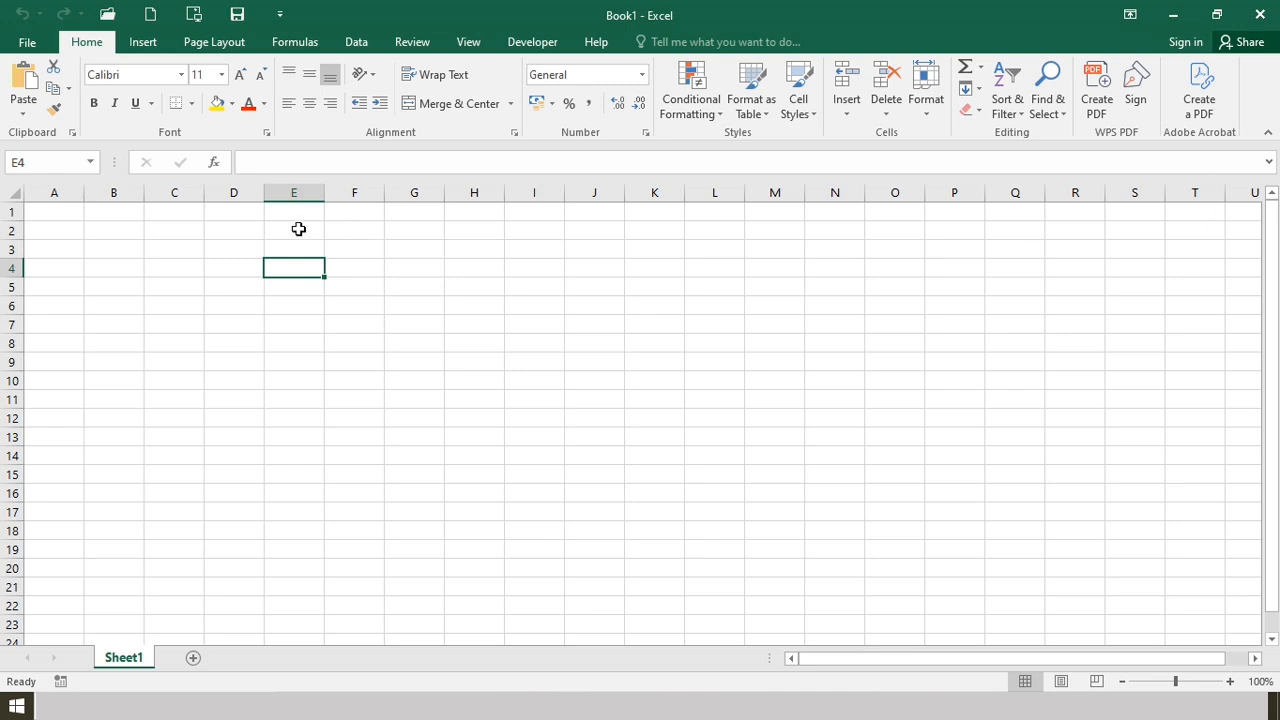
pyautogui.click(167, 256)
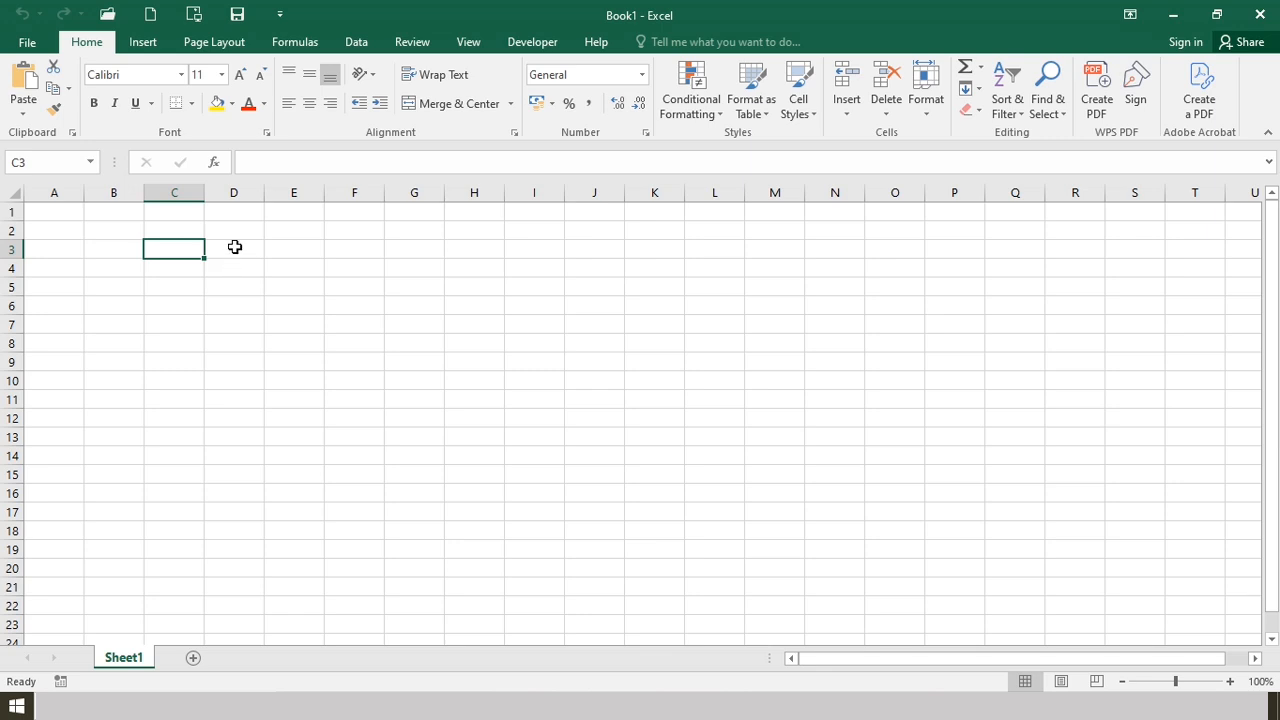
pyautogui.click(242, 249)
pyautogui.click(288, 251)
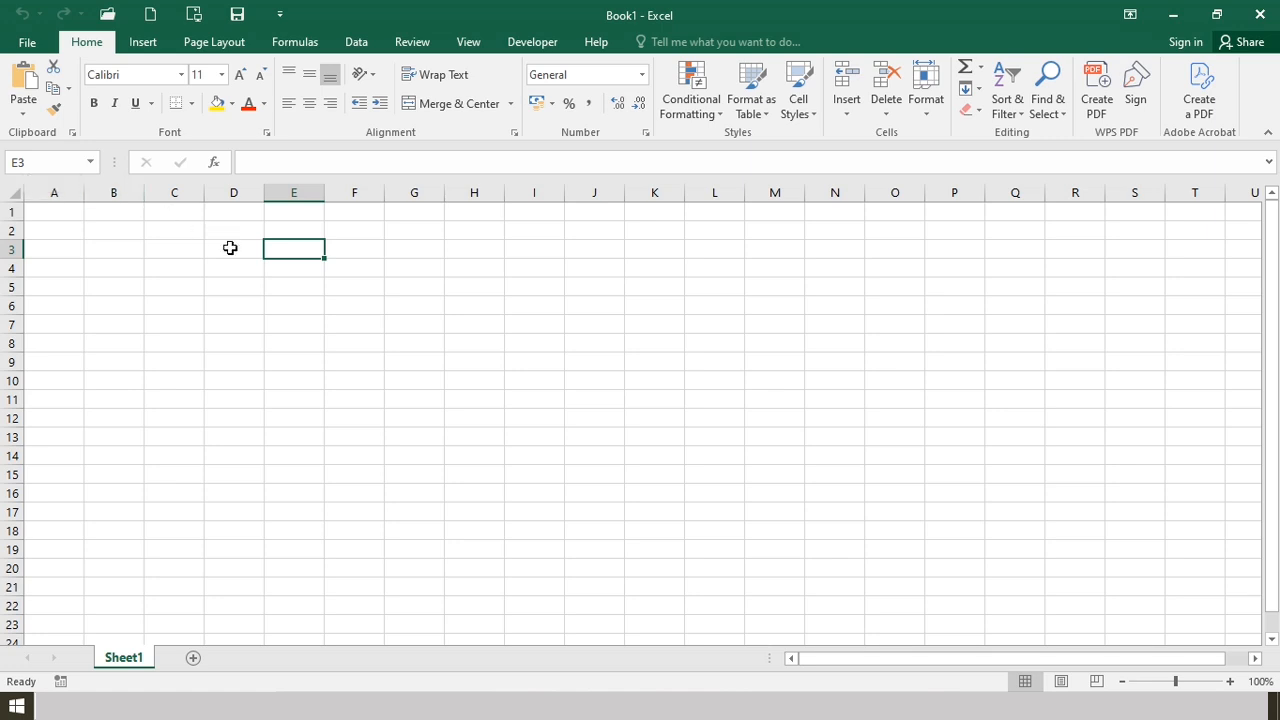
pyautogui.click(230, 250)
pyautogui.click(346, 252)
pyautogui.click(352, 289)
pyautogui.click(405, 251)
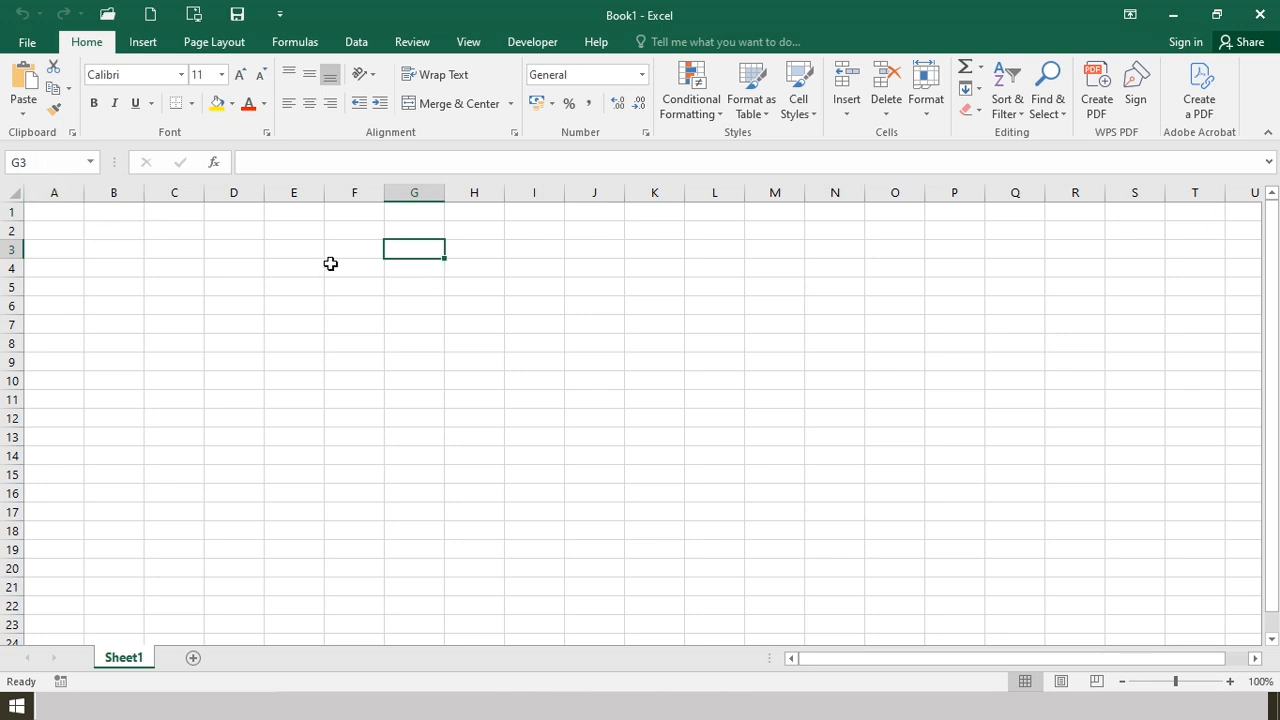
pyautogui.click(46, 163)
pyautogui.write('a')
pyautogui.press('Escape')
pyautogui.write('a123')
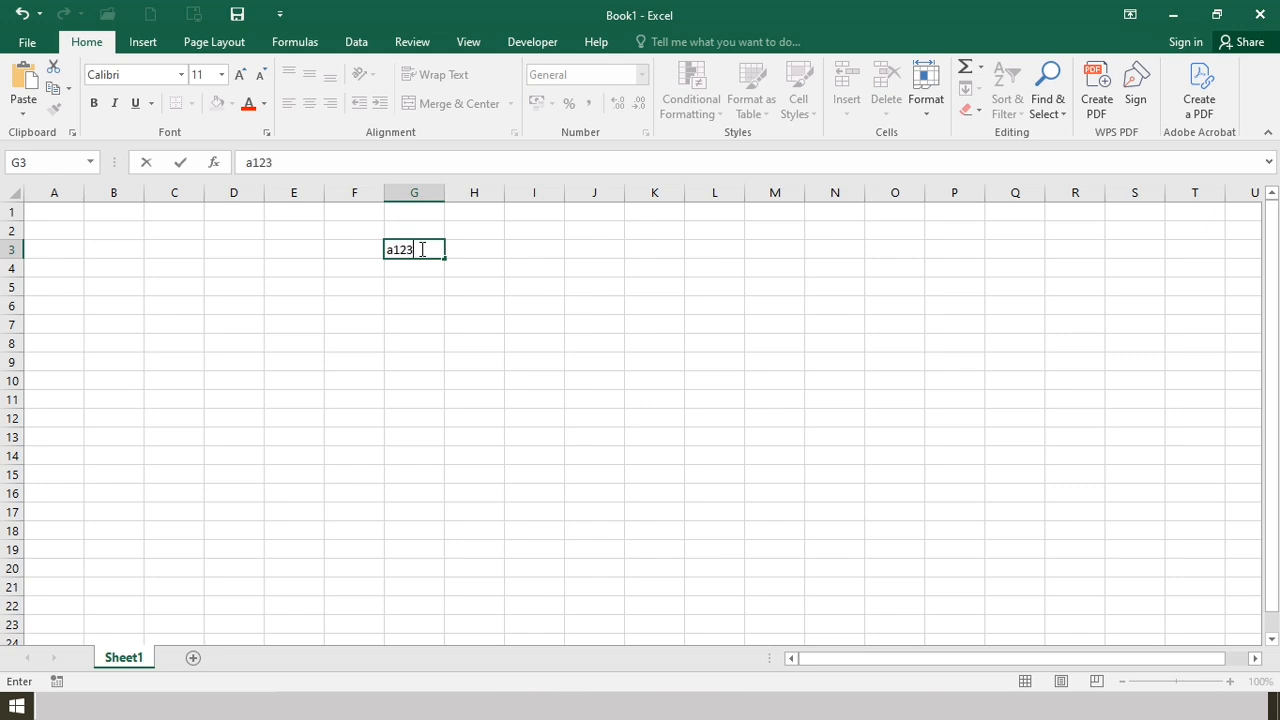
pyautogui.write('(')
pyautogui.press('BackSpace')
pyautogui.press('BackSpace')
pyautogui.press('BackSpace')
pyautogui.press('BackSpace')
pyautogui.press('BackSpace')
pyautogui.click(422, 272)
pyautogui.click(415, 253)
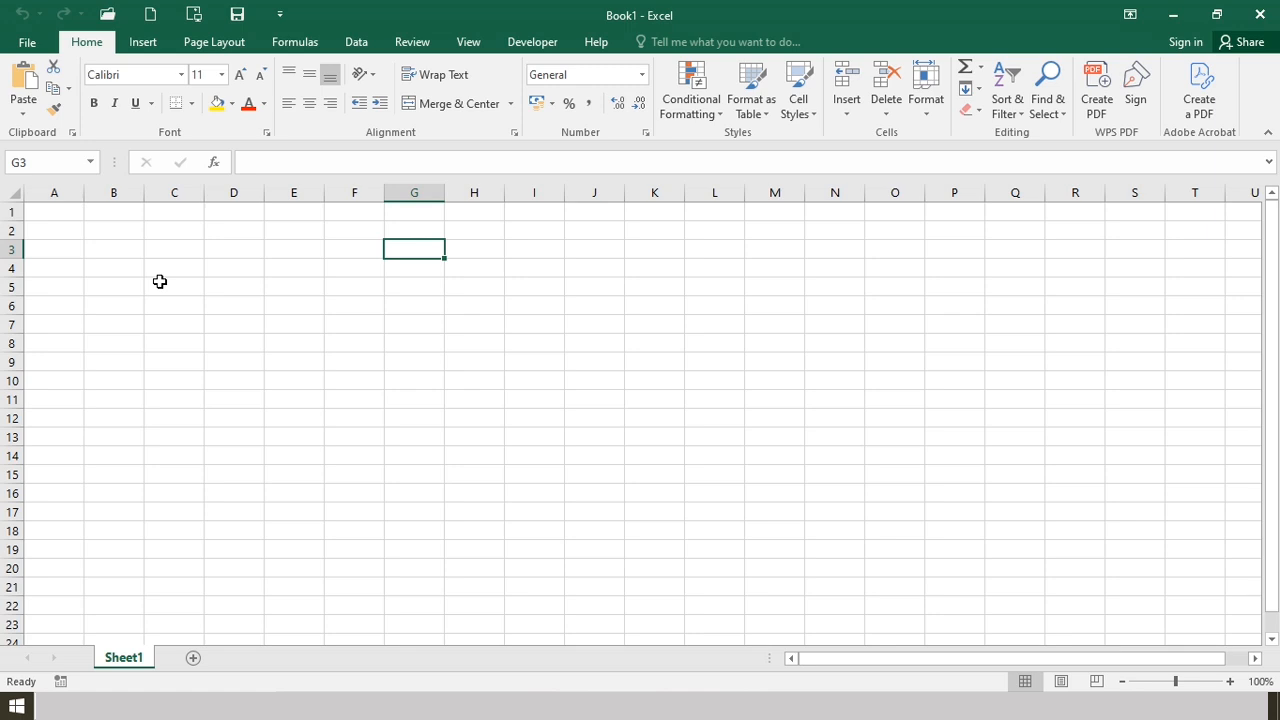
# Enter the title "Contact List" in cell B2
pyautogui.click(127, 237)
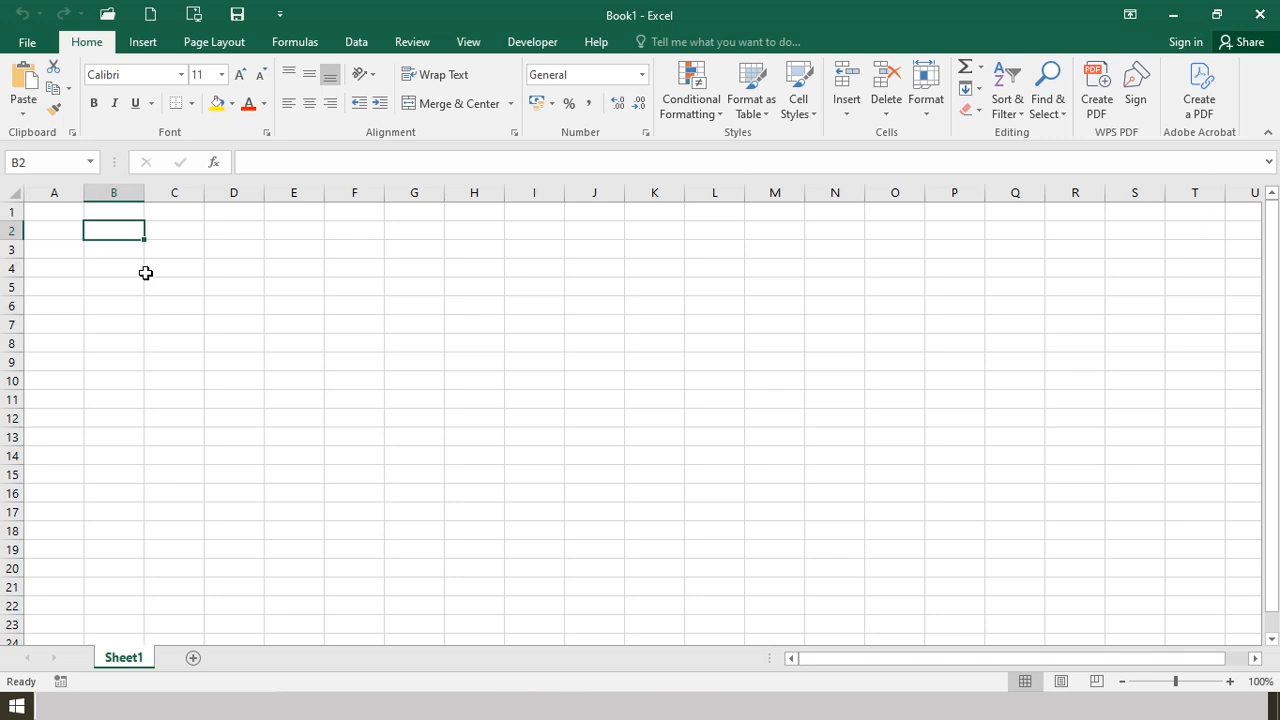
pyautogui.write('Con')
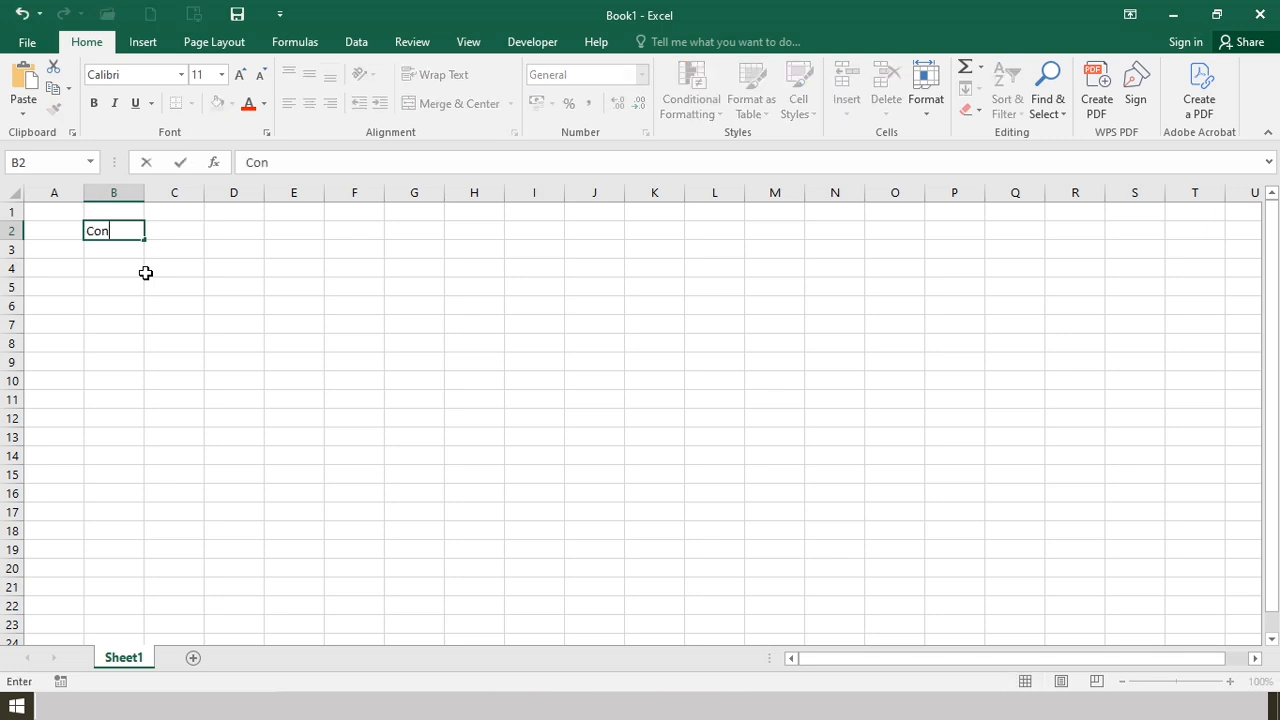
pyautogui.write('tact List')
pyautogui.press('Return')
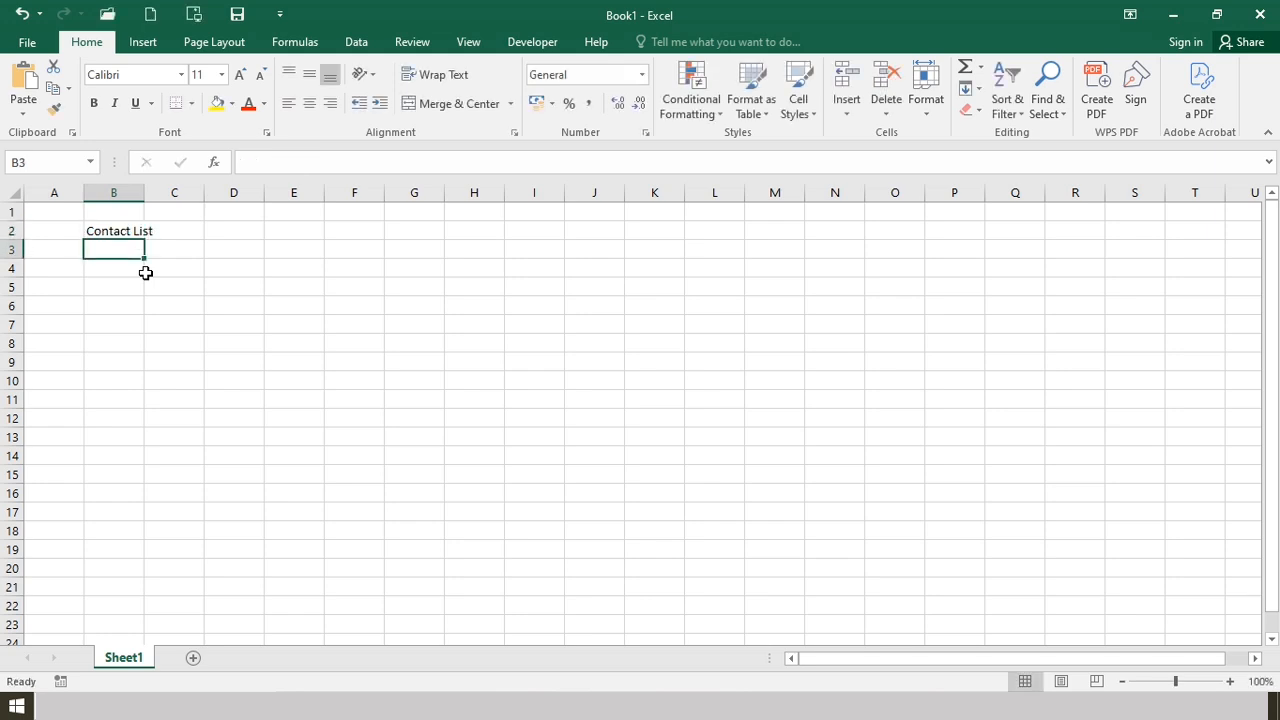
# Make the Contact List title in B2 bold and enlarge its font size to 16
pyautogui.click(110, 230)
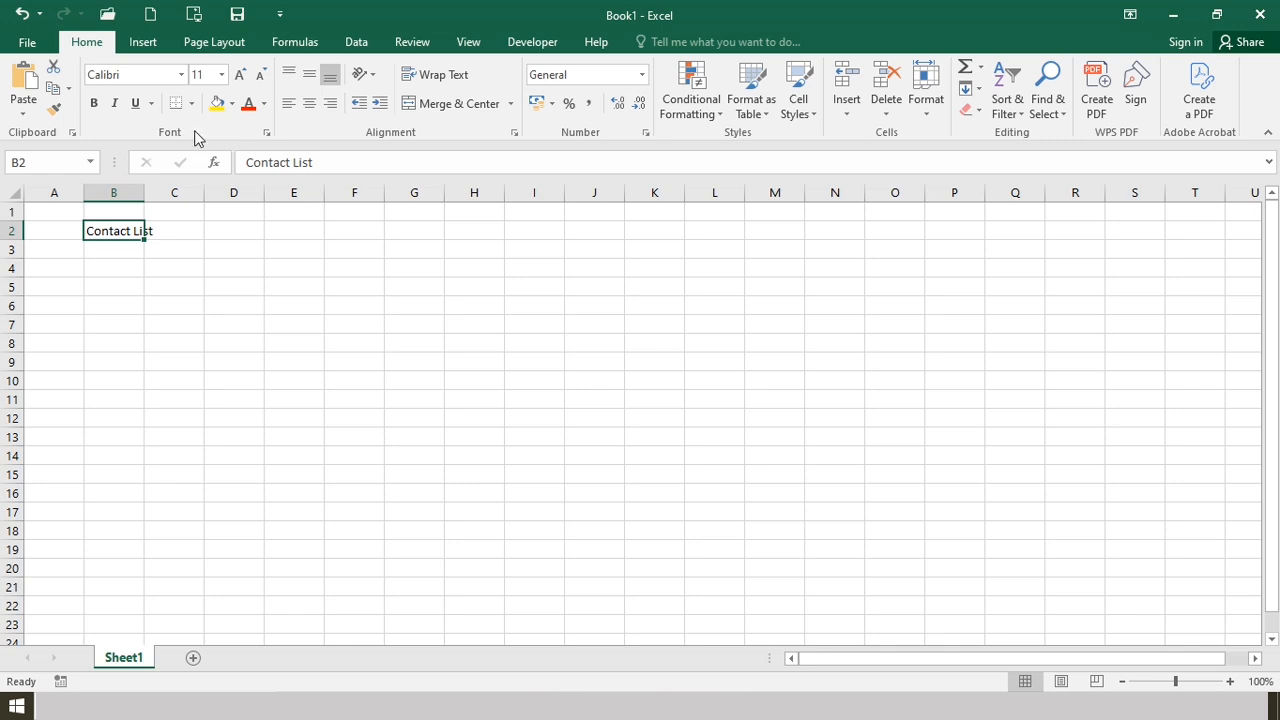
pyautogui.click(94, 106)
pyautogui.doubleClick(143, 199)
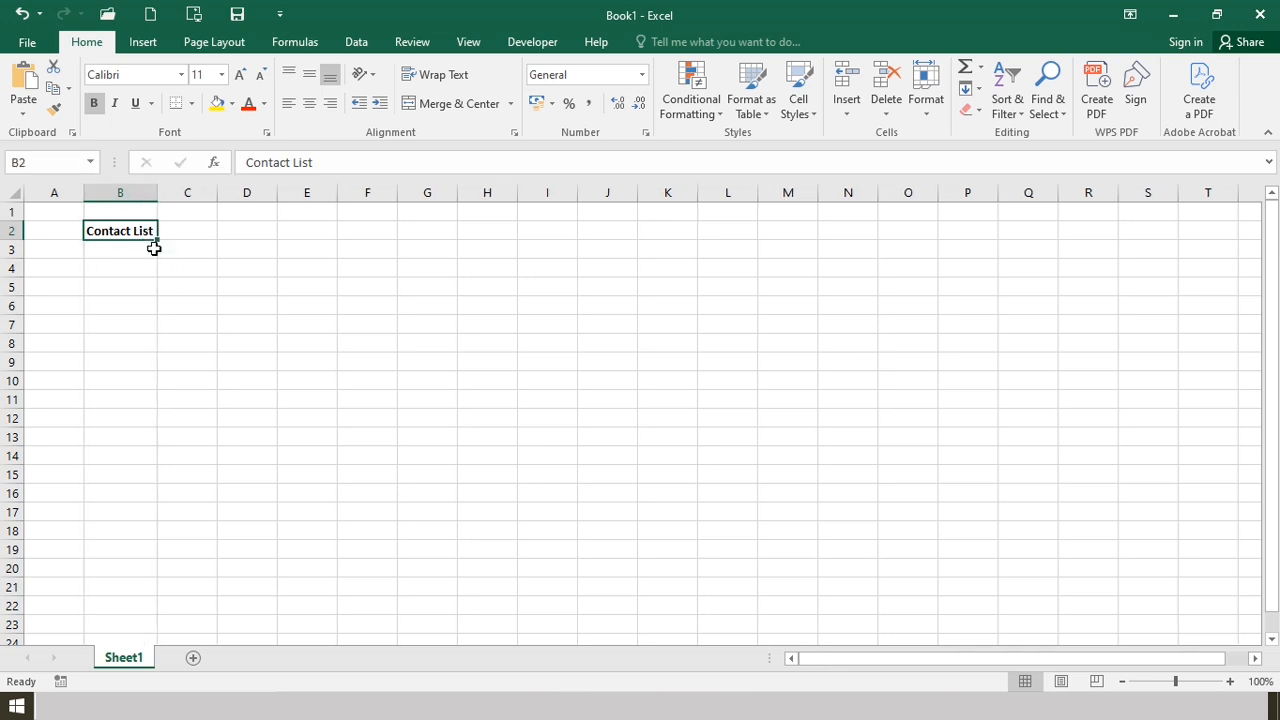
pyautogui.click(240, 78)
pyautogui.click(240, 78)
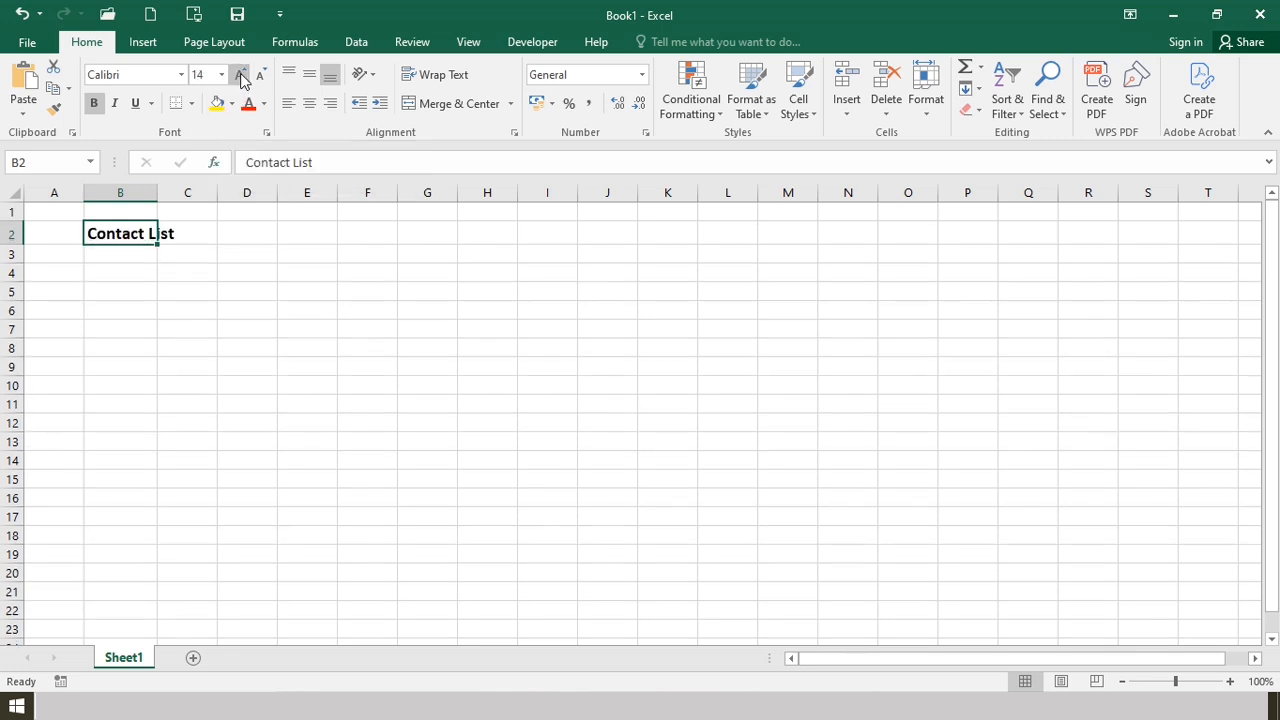
pyautogui.click(240, 78)
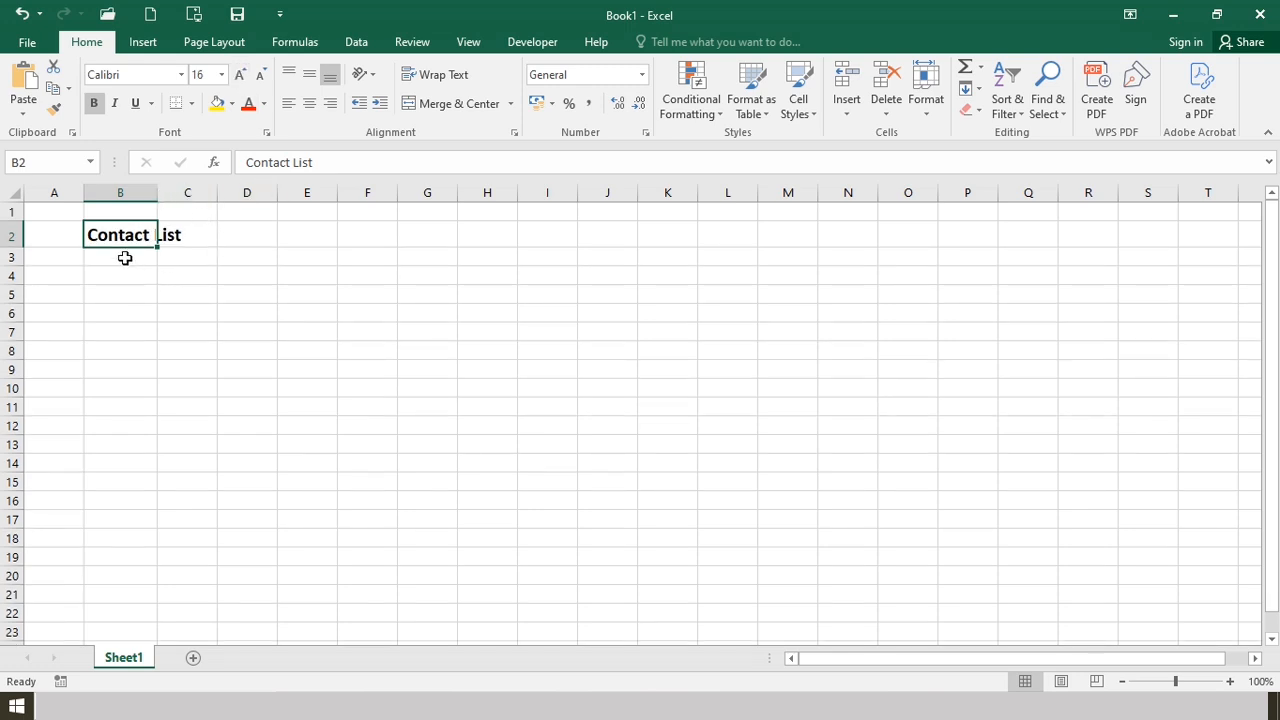
# Autofit the width of column B to the enlarged Contact List title
pyautogui.click(146, 258)
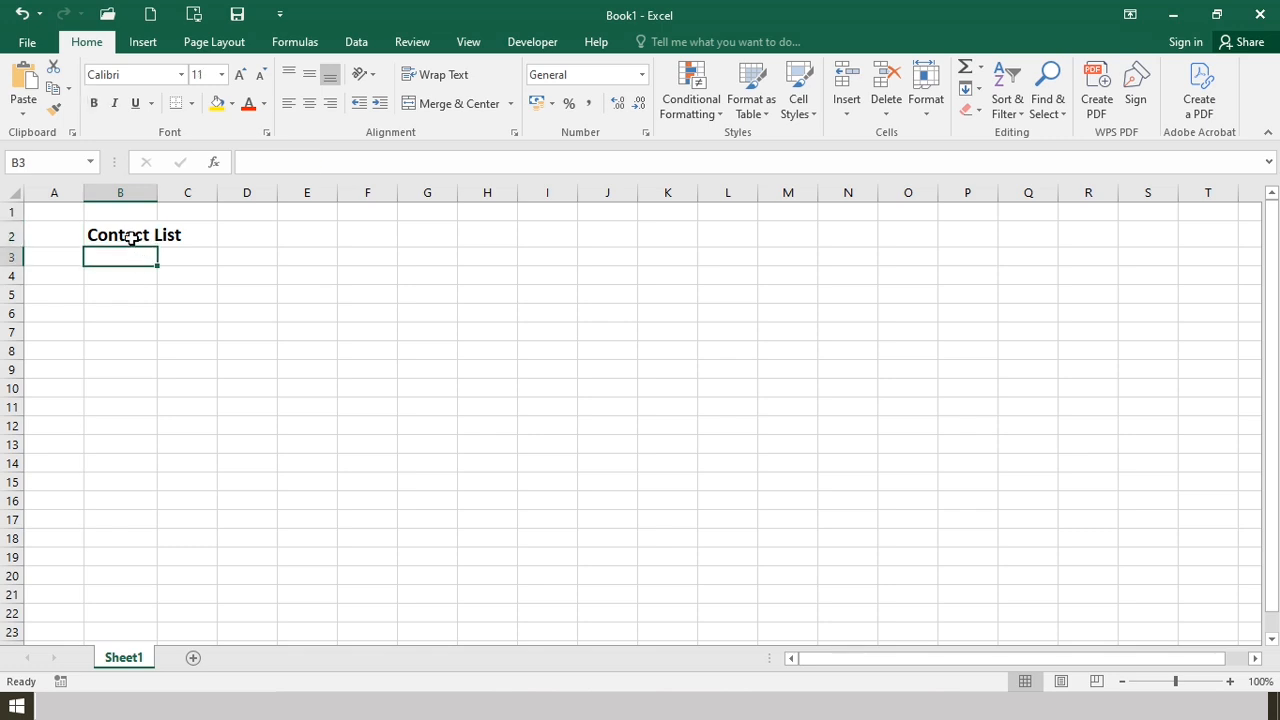
pyautogui.click(131, 239)
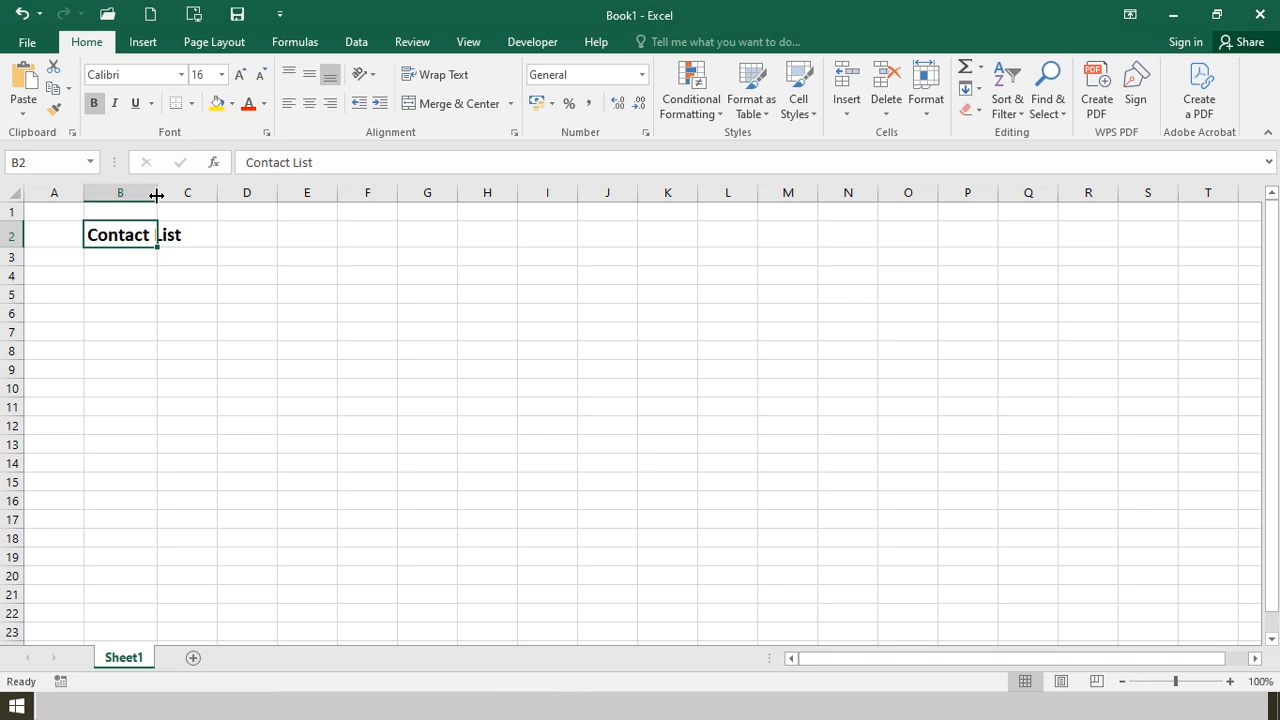
pyautogui.doubleClick(156, 195)
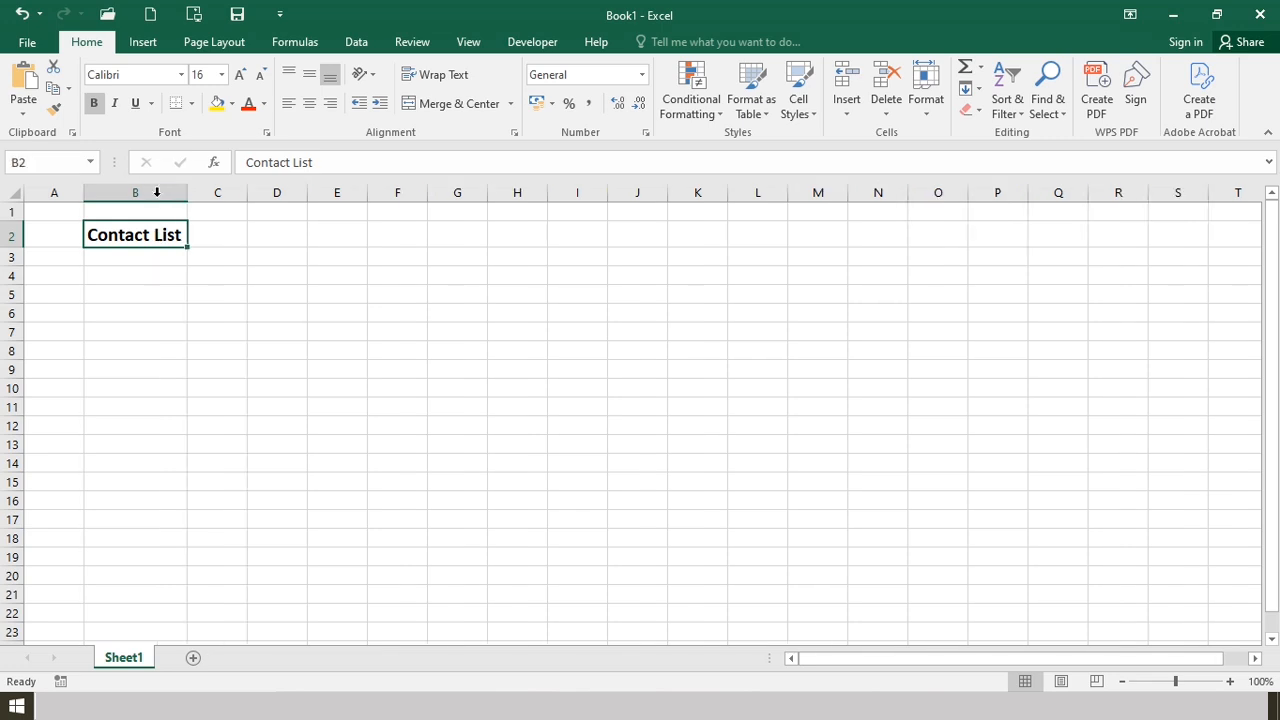
pyautogui.click(144, 255)
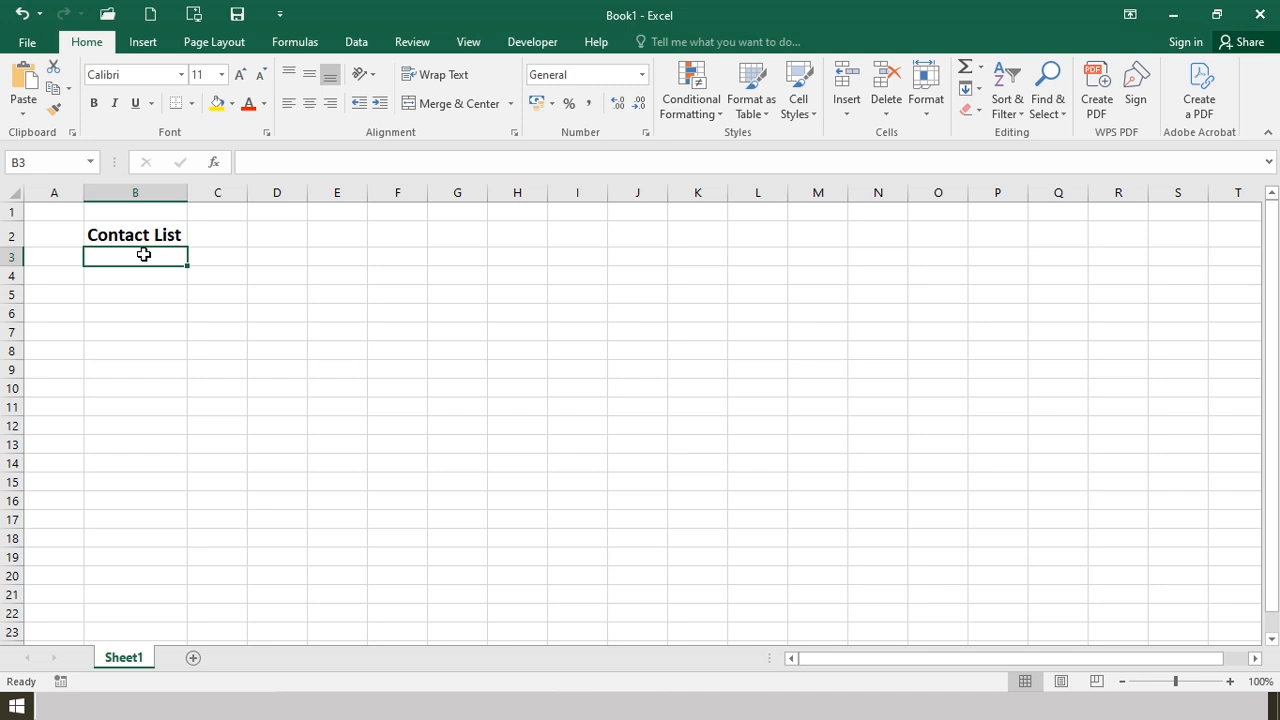
pyautogui.write('Name')
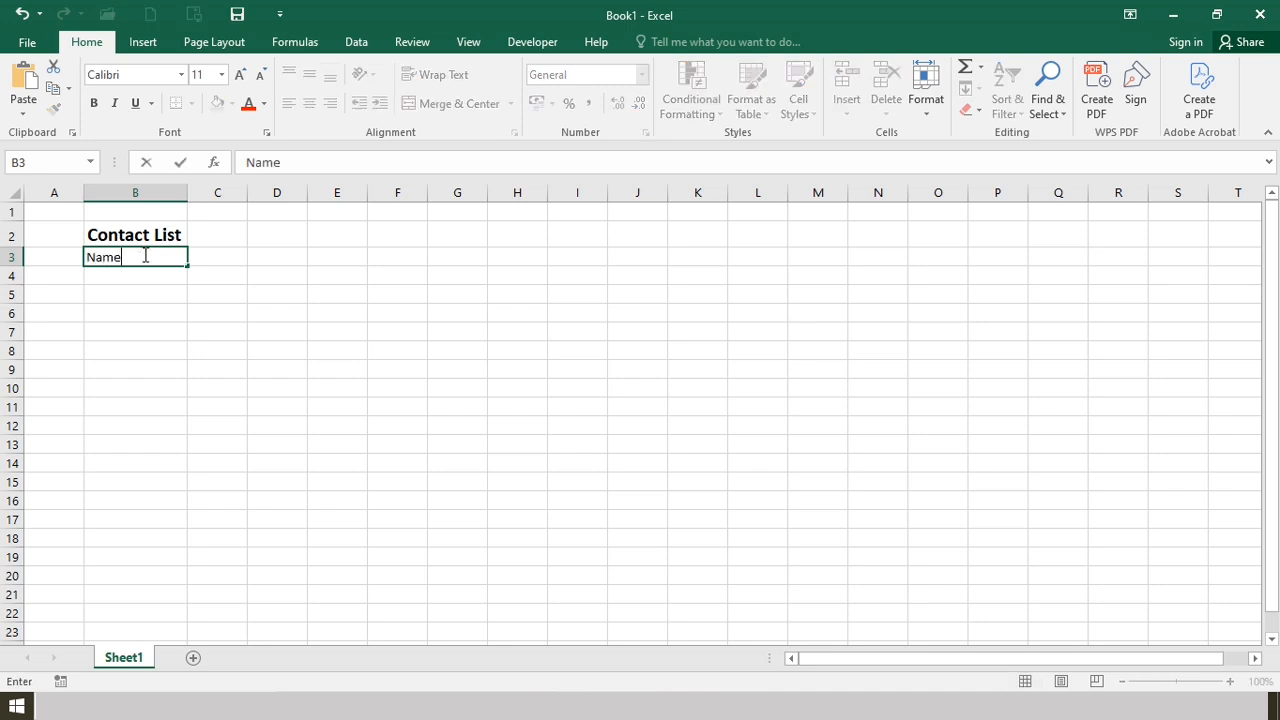
pyautogui.press('Tab')
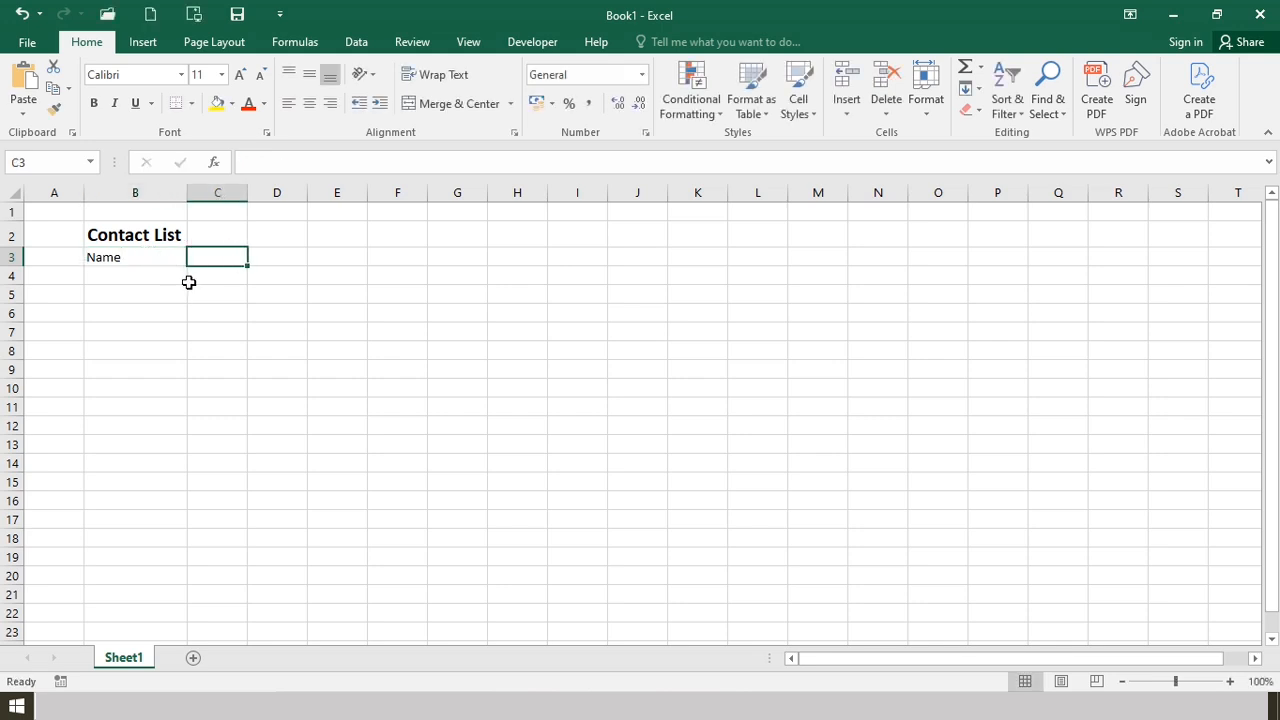
# Enter the column headers "SL No" in B3 and "Name" in C3
pyautogui.click(110, 257)
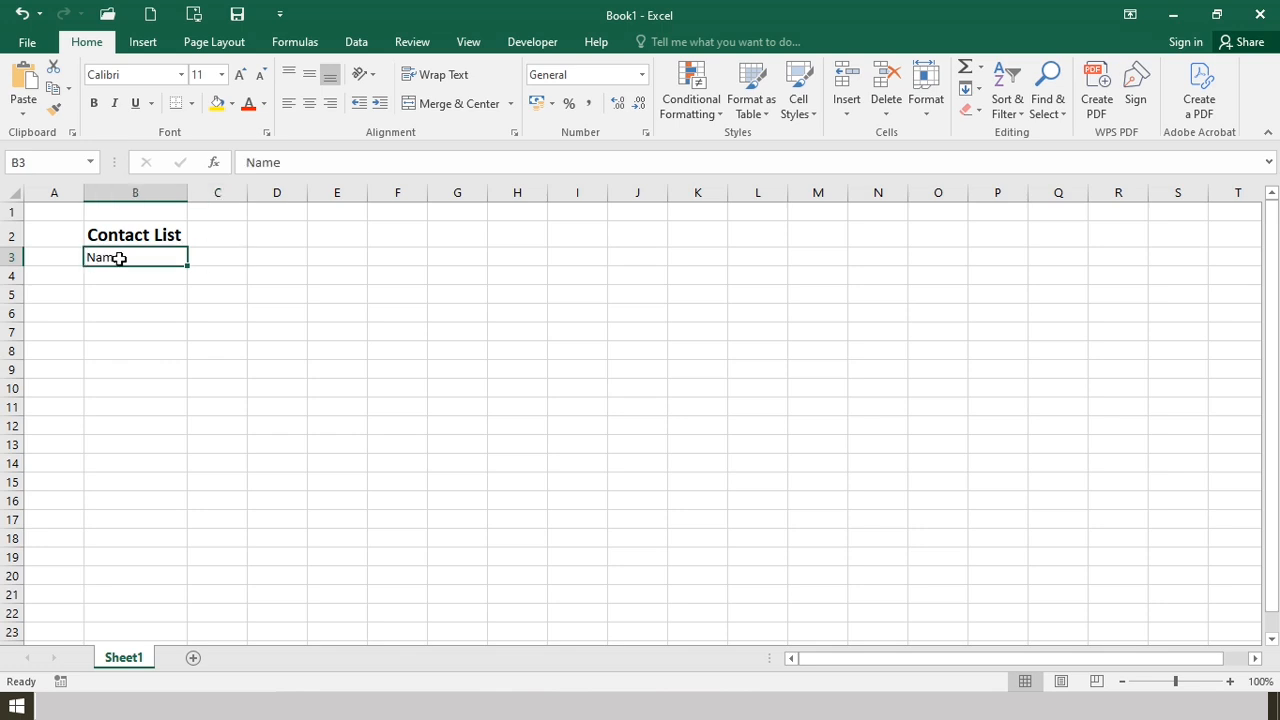
pyautogui.write('SL No')
pyautogui.press('Tab')
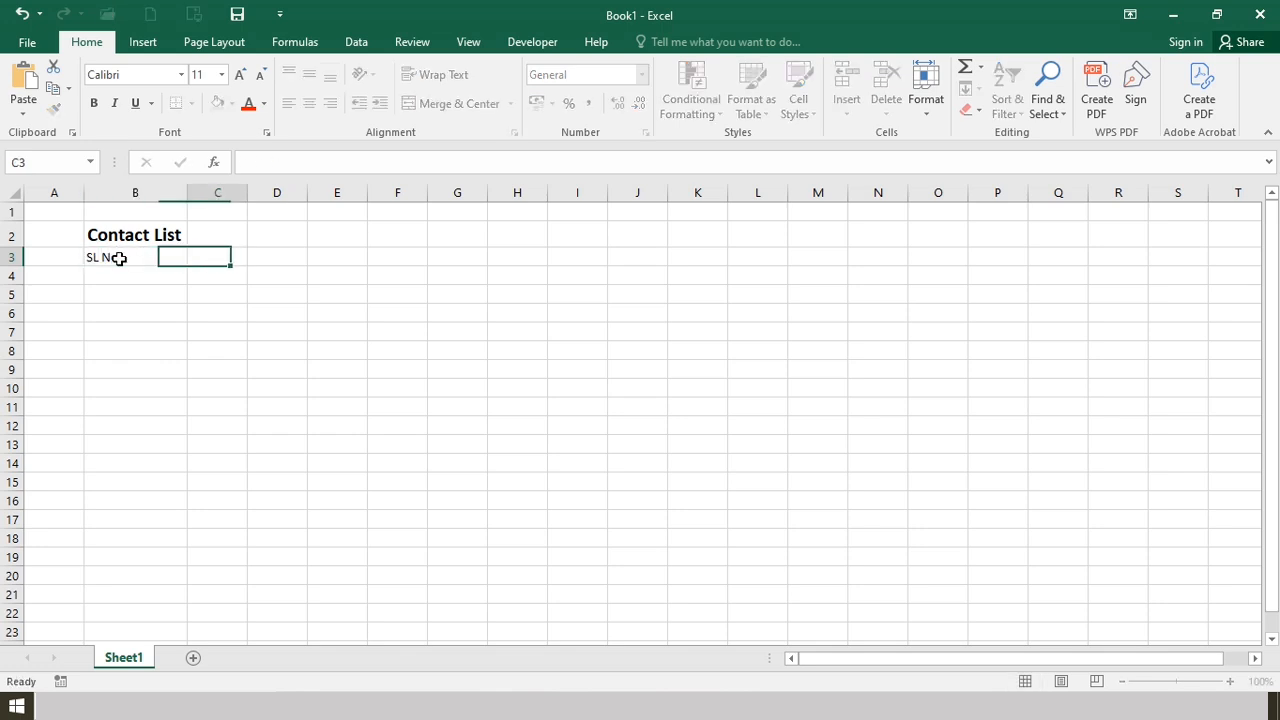
pyautogui.write('Name')
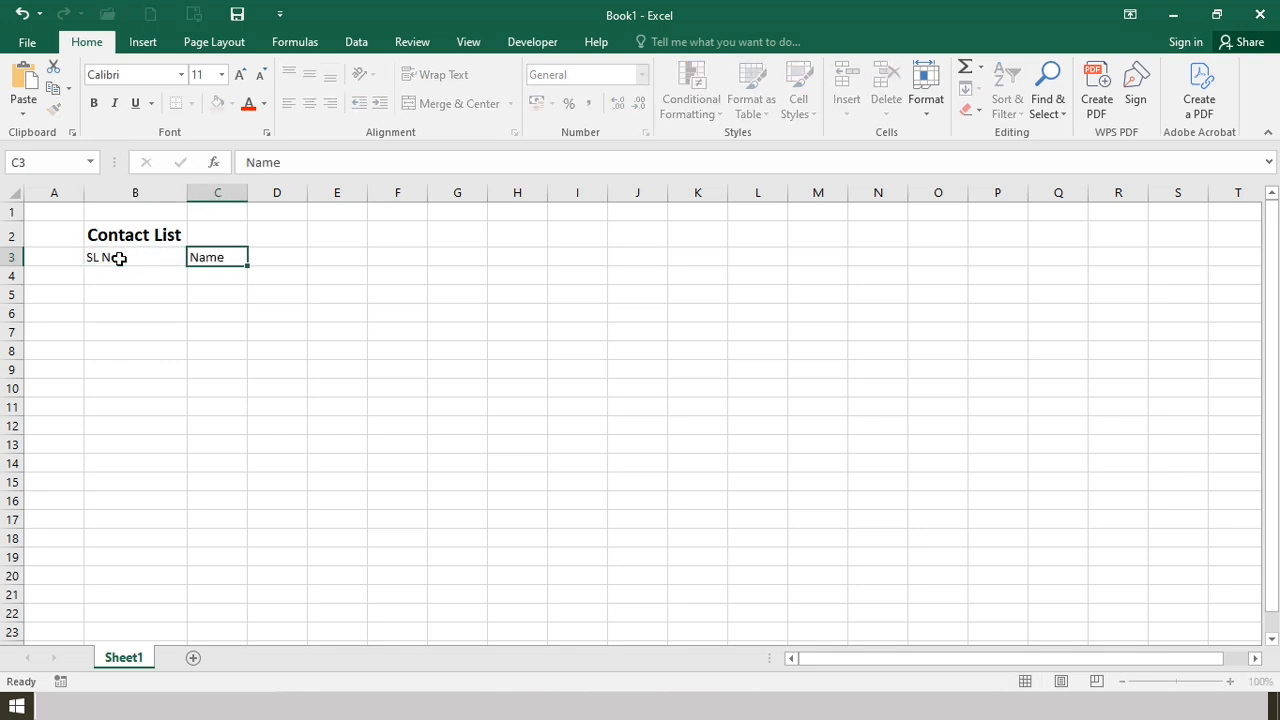
pyautogui.press('Return')
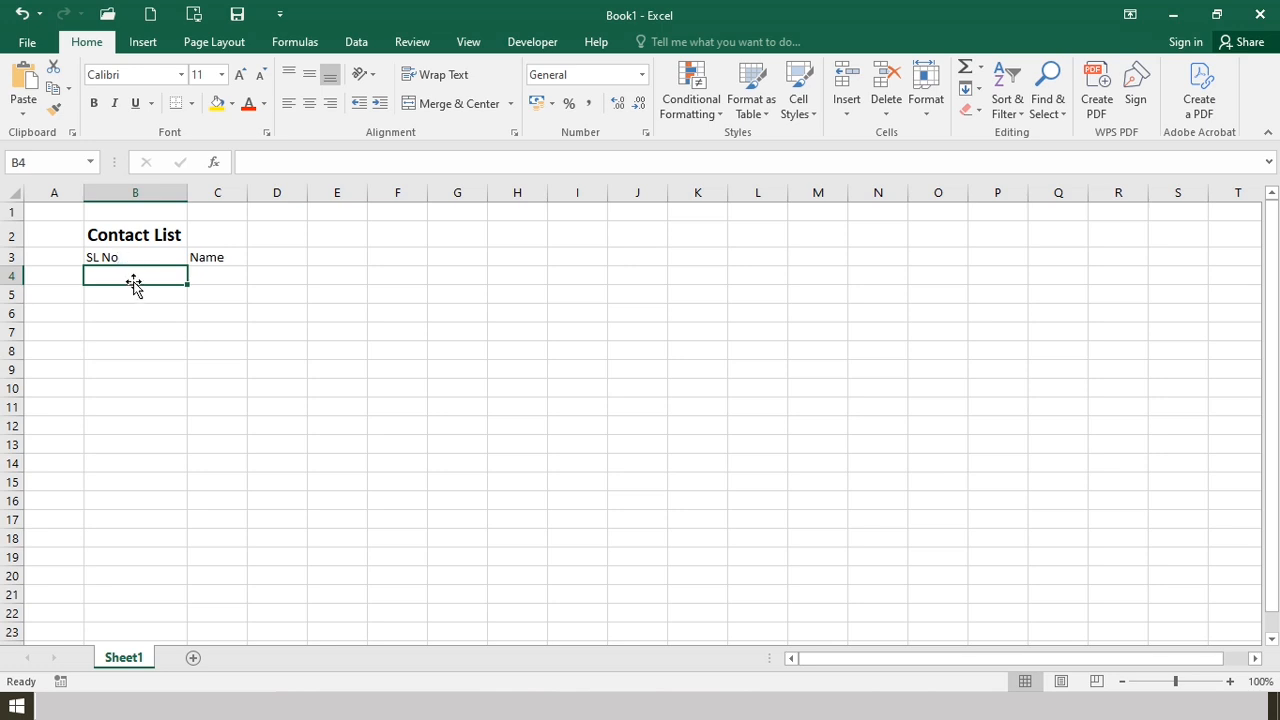
# Enter the serial numbers 1 to 10 down the SL No column in cells B4 to B13
pyautogui.write('1')
pyautogui.press('Return')
pyautogui.write('2')
pyautogui.press('Return')
pyautogui.write('3')
pyautogui.press('Return')
pyautogui.write('4')
pyautogui.press('Return')
pyautogui.write('5')
pyautogui.press('Return')
pyautogui.write('6')
pyautogui.press('Return')
pyautogui.write('7')
pyautogui.press('Return')
pyautogui.write('8')
pyautogui.press('Return')
pyautogui.write('9')
pyautogui.press('Return')
pyautogui.write('10')
pyautogui.press('Return')
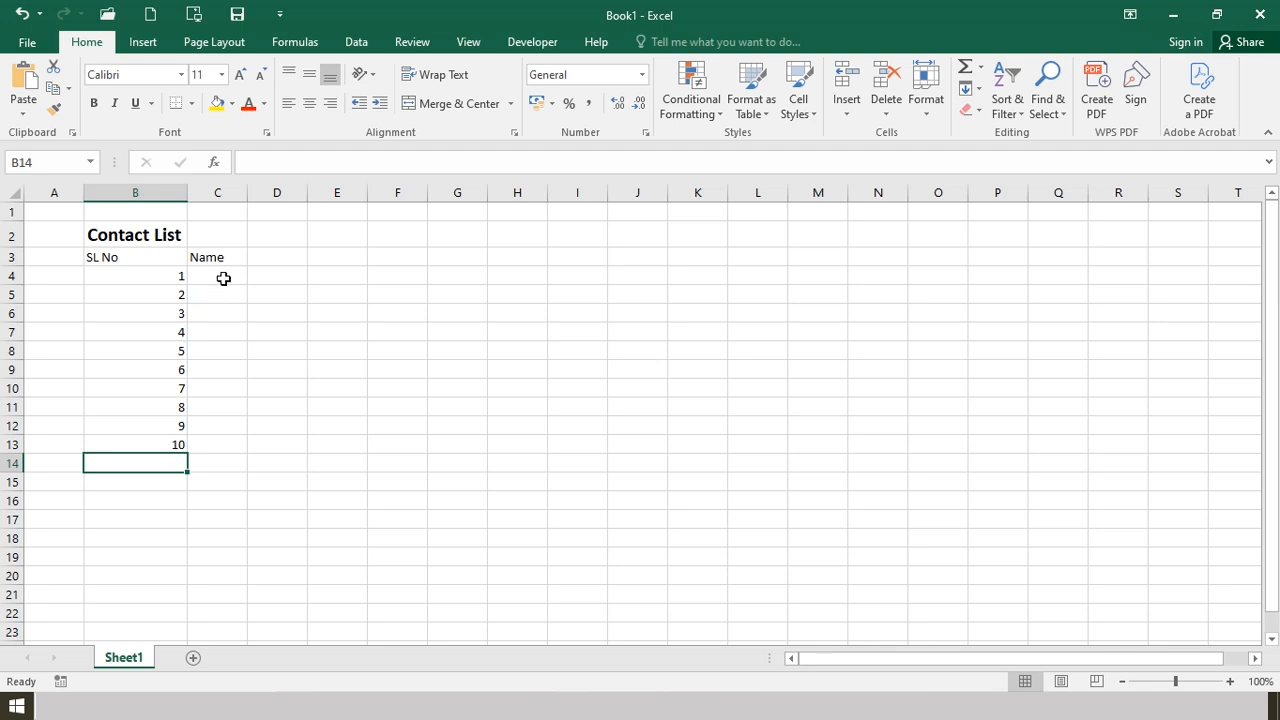
# Fill in the first five contacts' names in the Name column, cells C4 to C8
pyautogui.click(223, 279)
pyautogui.write('Ajay')
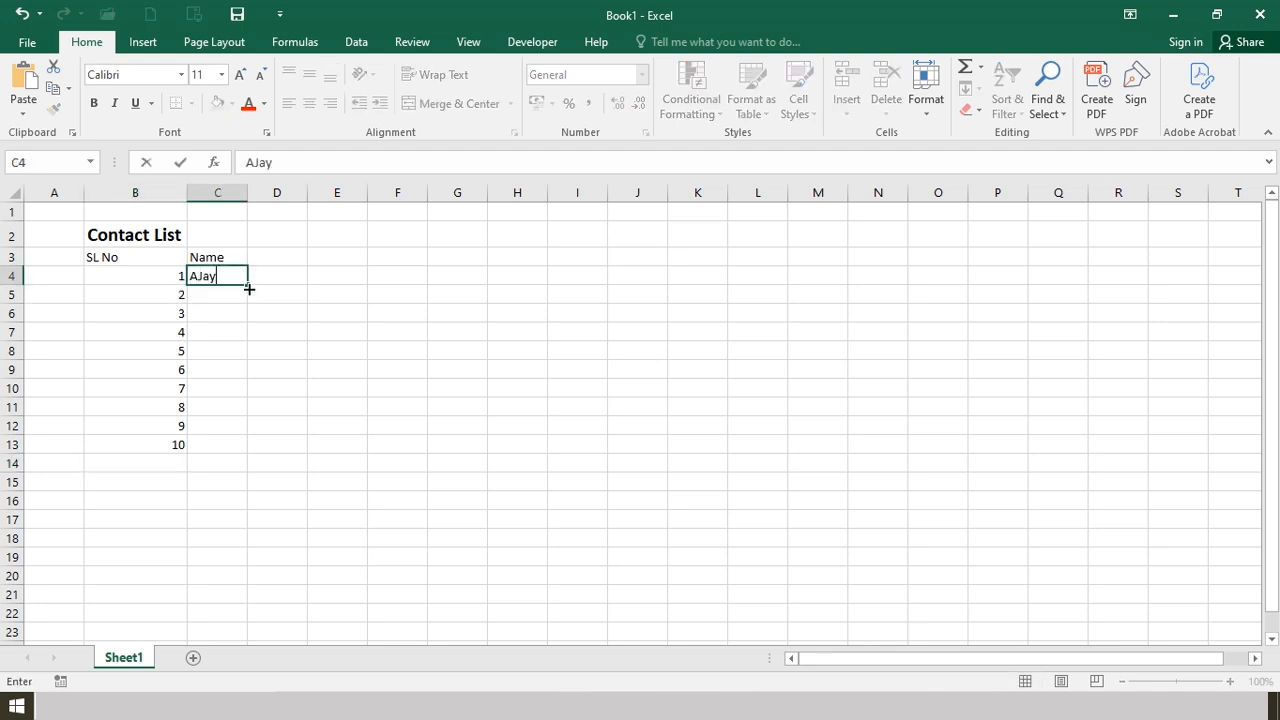
pyautogui.press('Return')
pyautogui.write('Ajit')
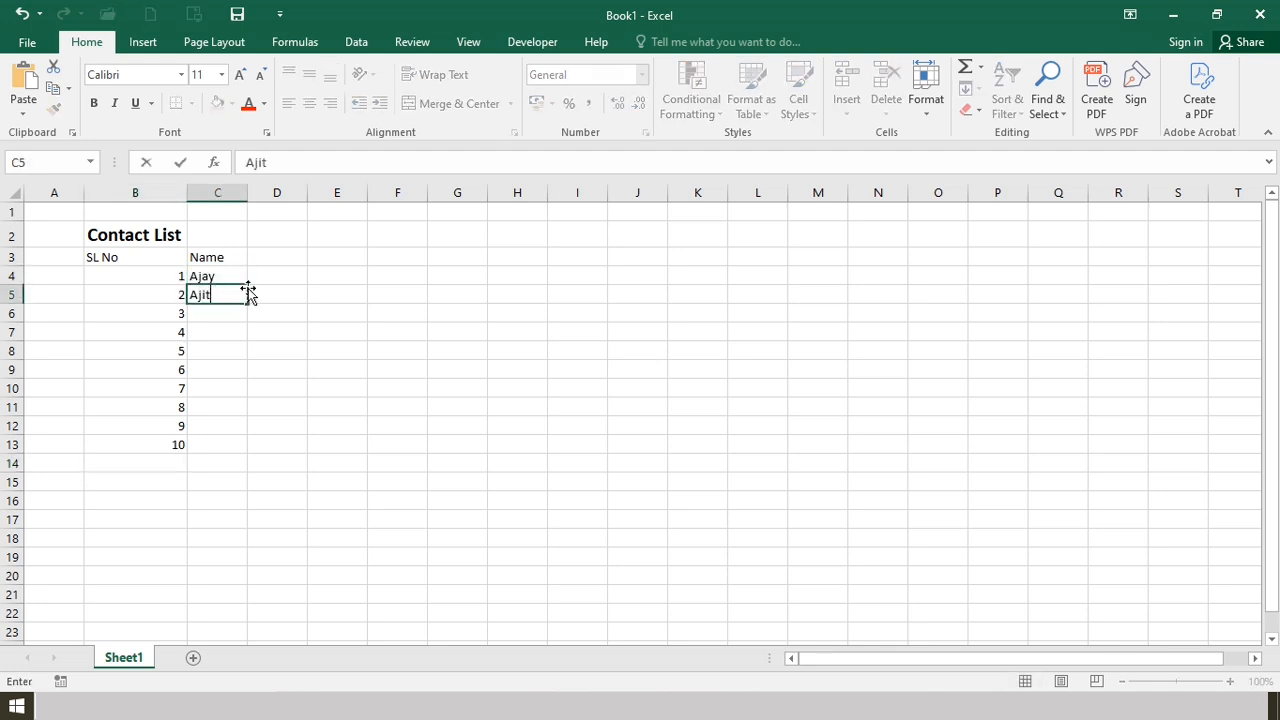
pyautogui.press('Return')
pyautogui.write('Akash')
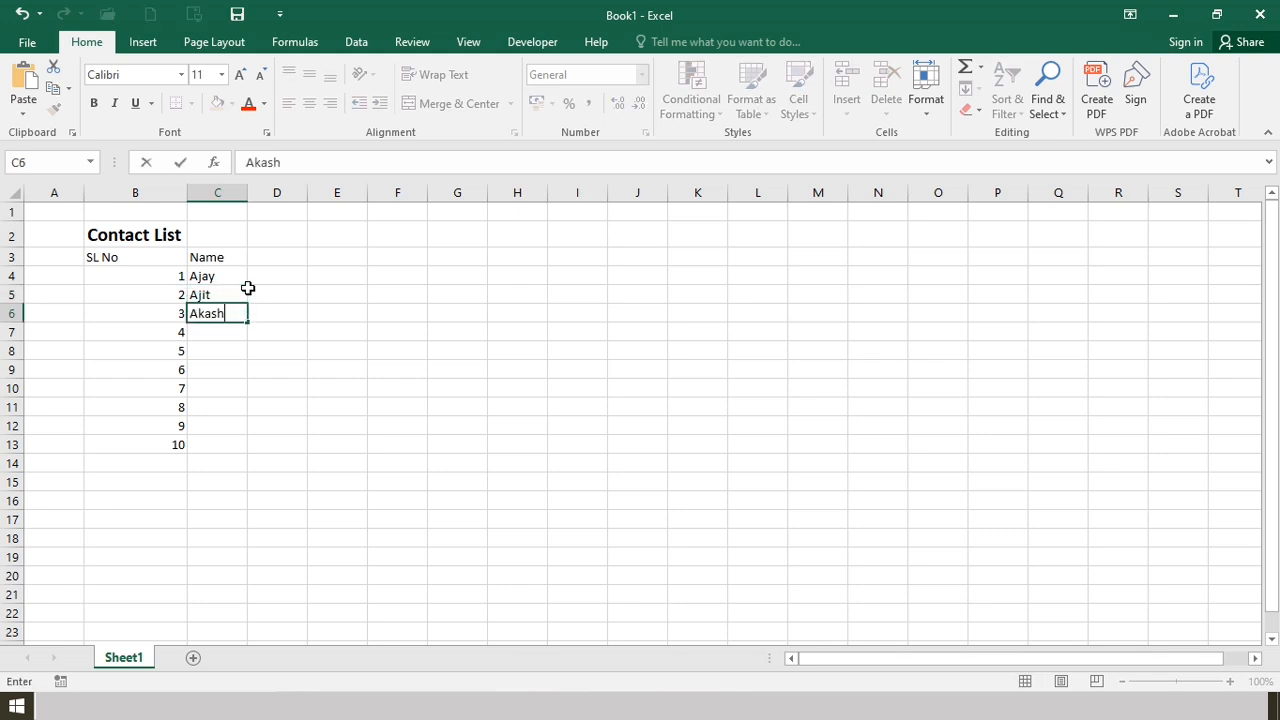
pyautogui.press('Return')
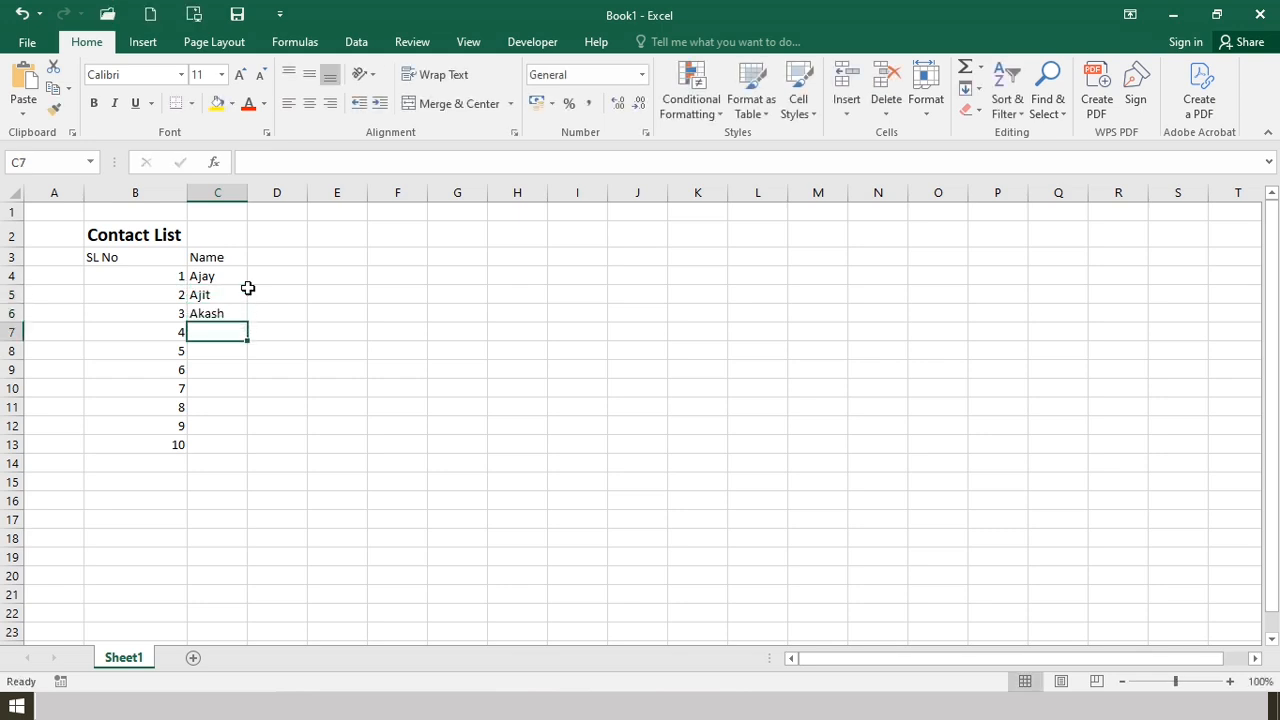
pyautogui.write('Arun')
pyautogui.press('Return')
pyautogui.write('Bhavesh')
pyautogui.press('Return')
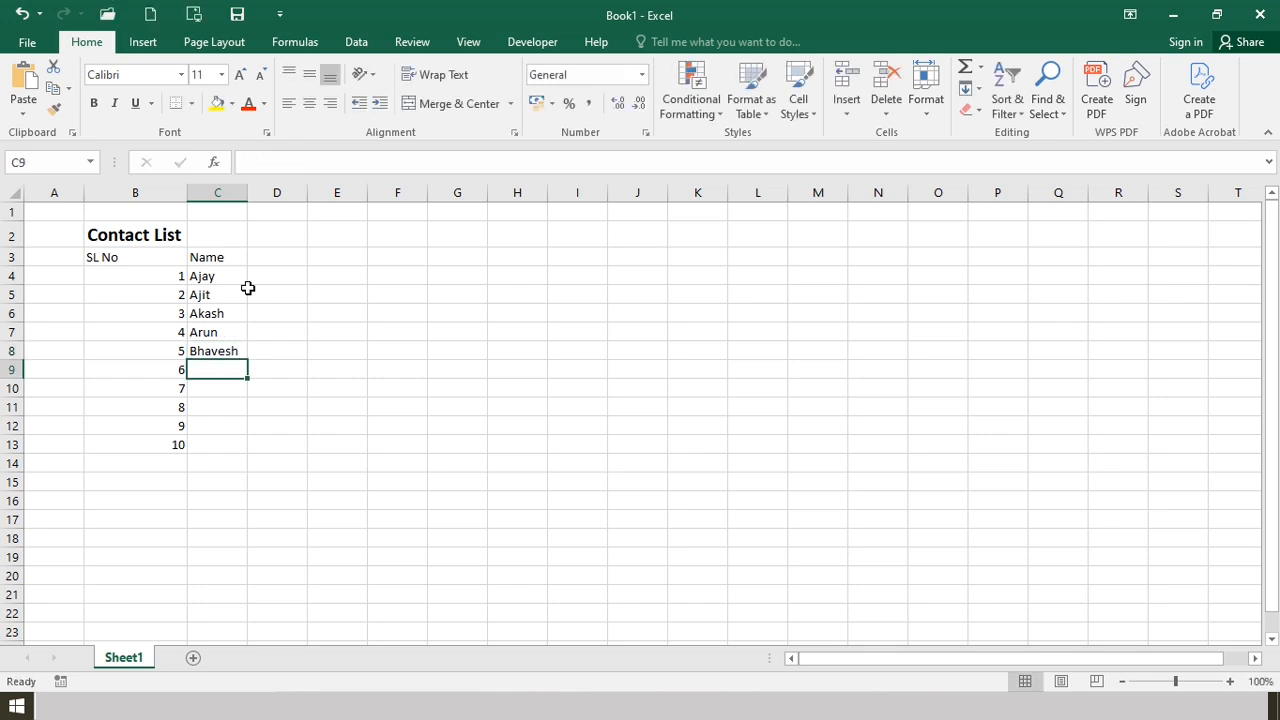
# Fill in the remaining five contacts' names in the Name column, cells C9 to C13
pyautogui.write('Chida')
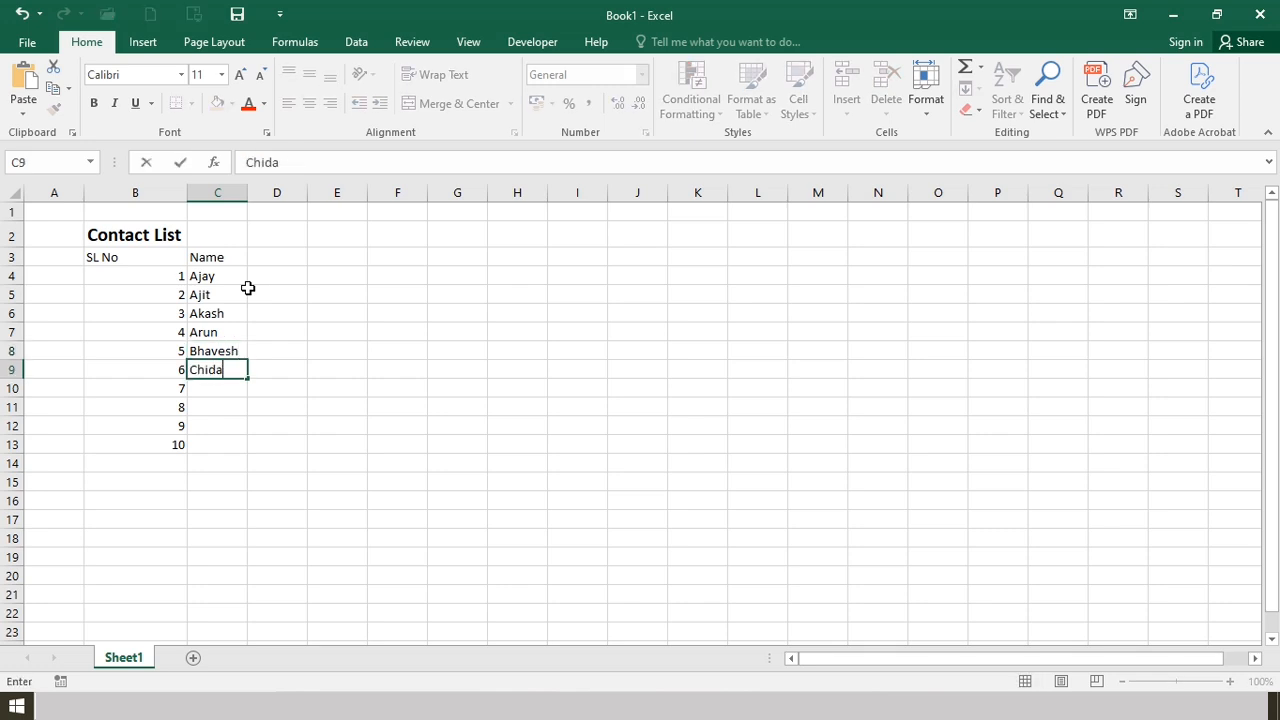
pyautogui.write('mber')
pyautogui.press('Return')
pyautogui.write('Dinesh')
pyautogui.press('Return')
pyautogui.write('Eshan')
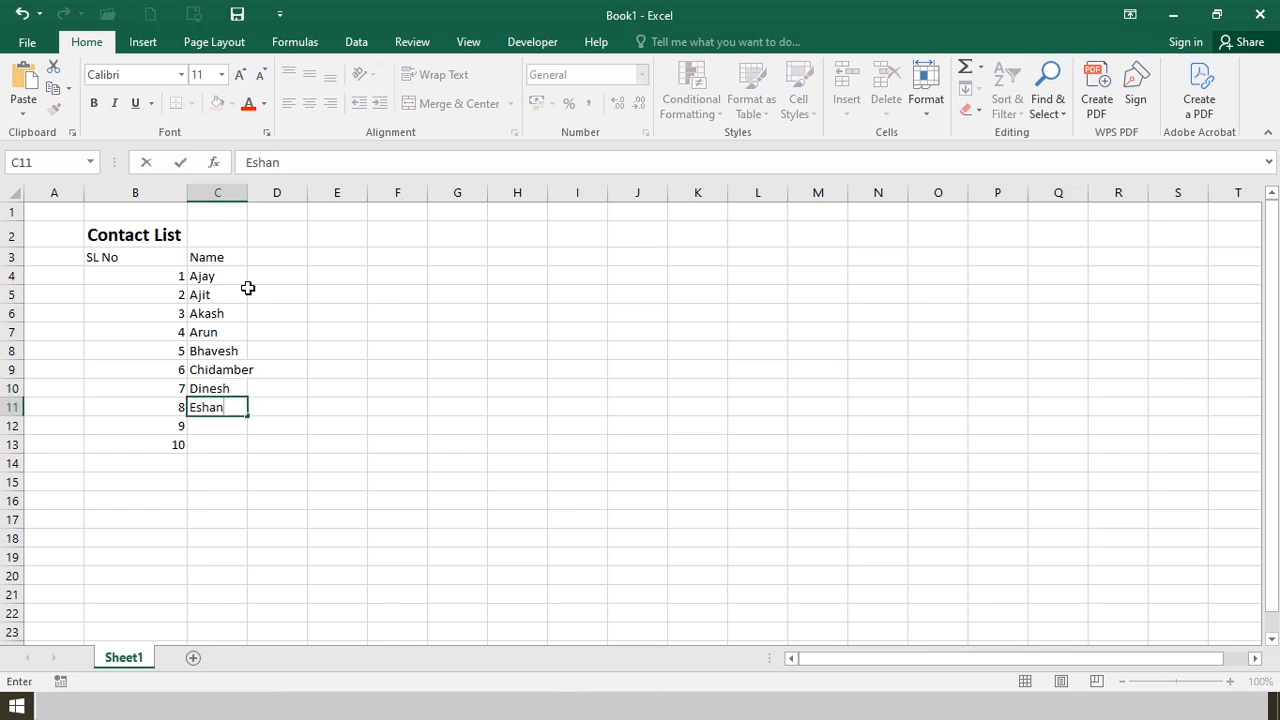
pyautogui.press('Return')
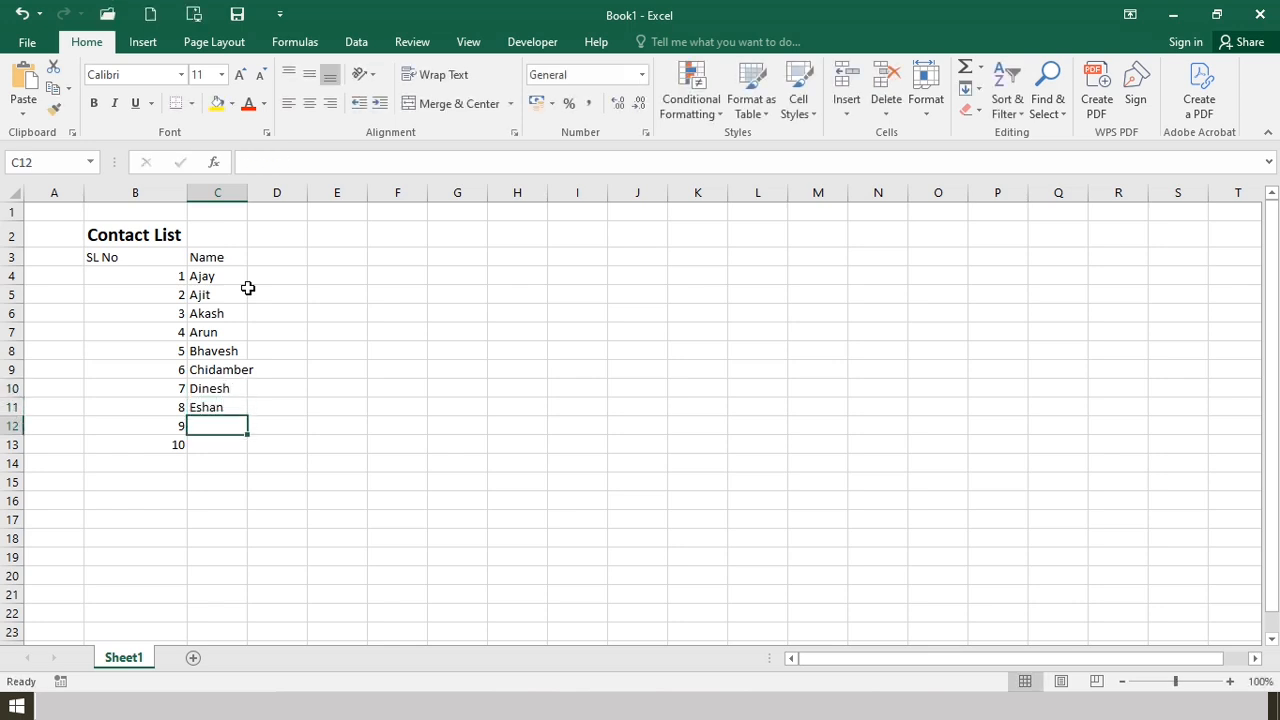
pyautogui.write('Fahad')
pyautogui.press('Return')
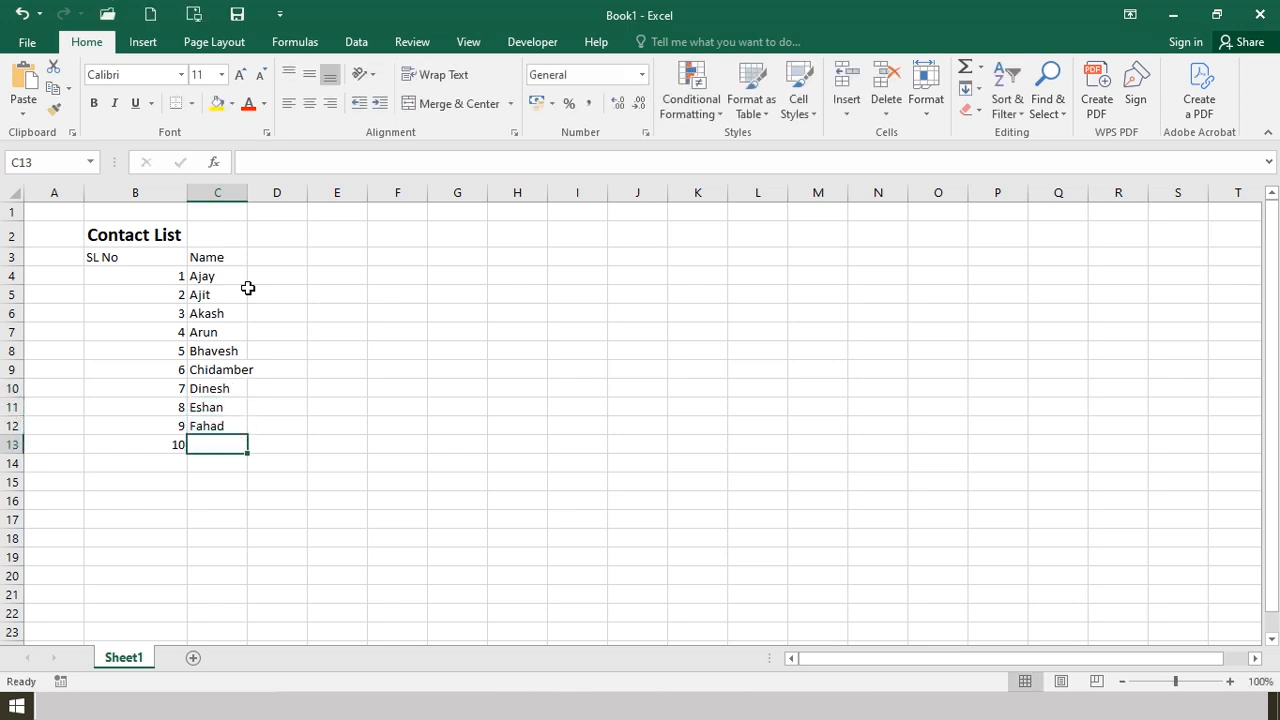
pyautogui.write('Ja')
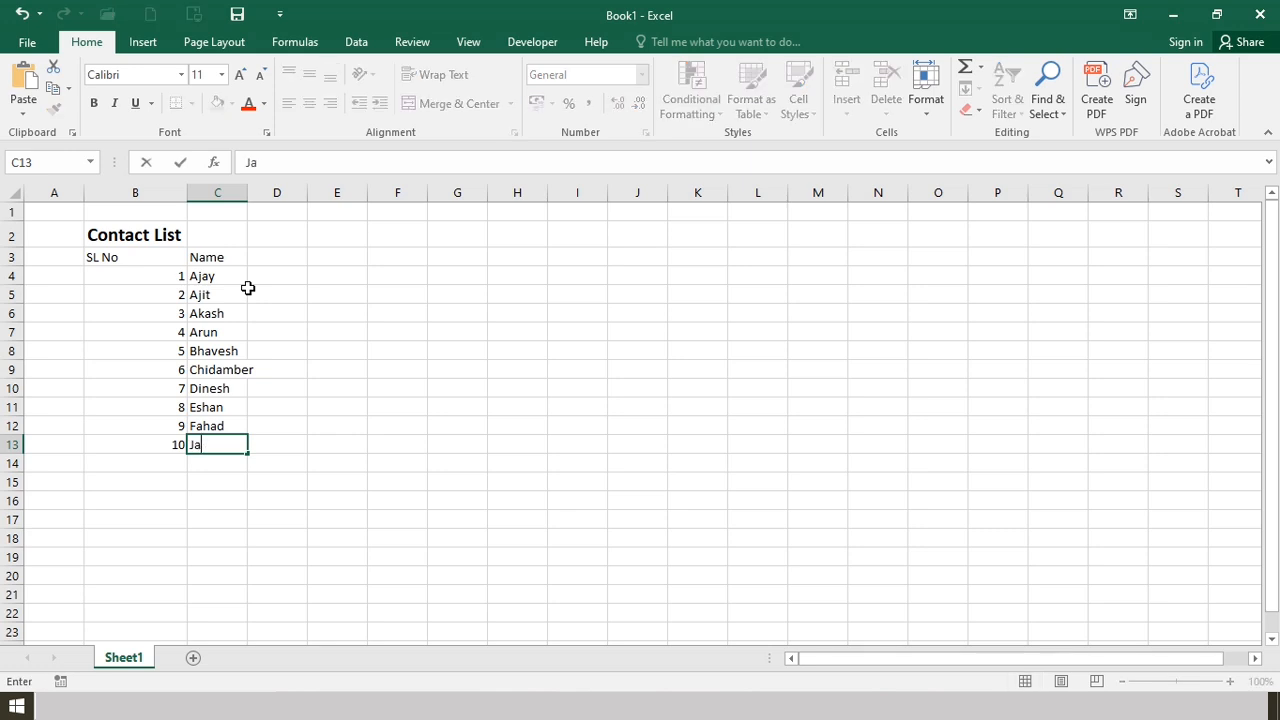
pyautogui.write('yesh')
pyautogui.press('Return')
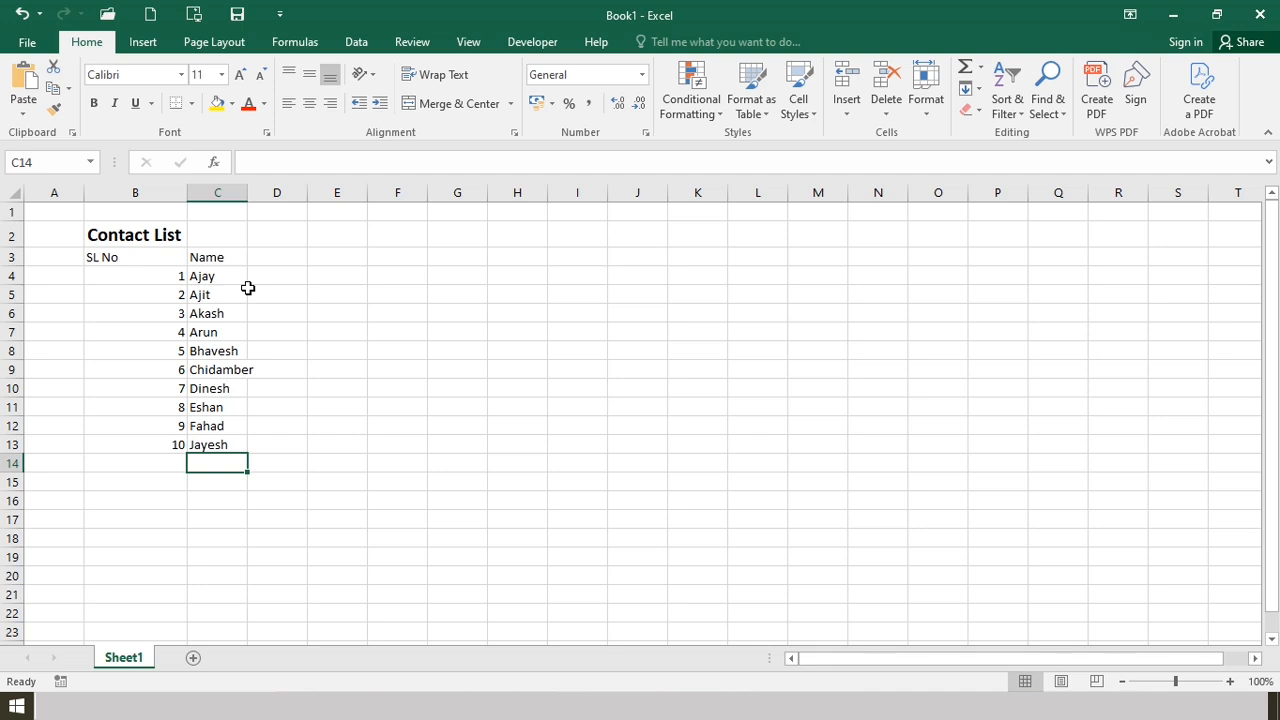
# Autofit the width of column C to its longest contact name
pyautogui.click(164, 277)
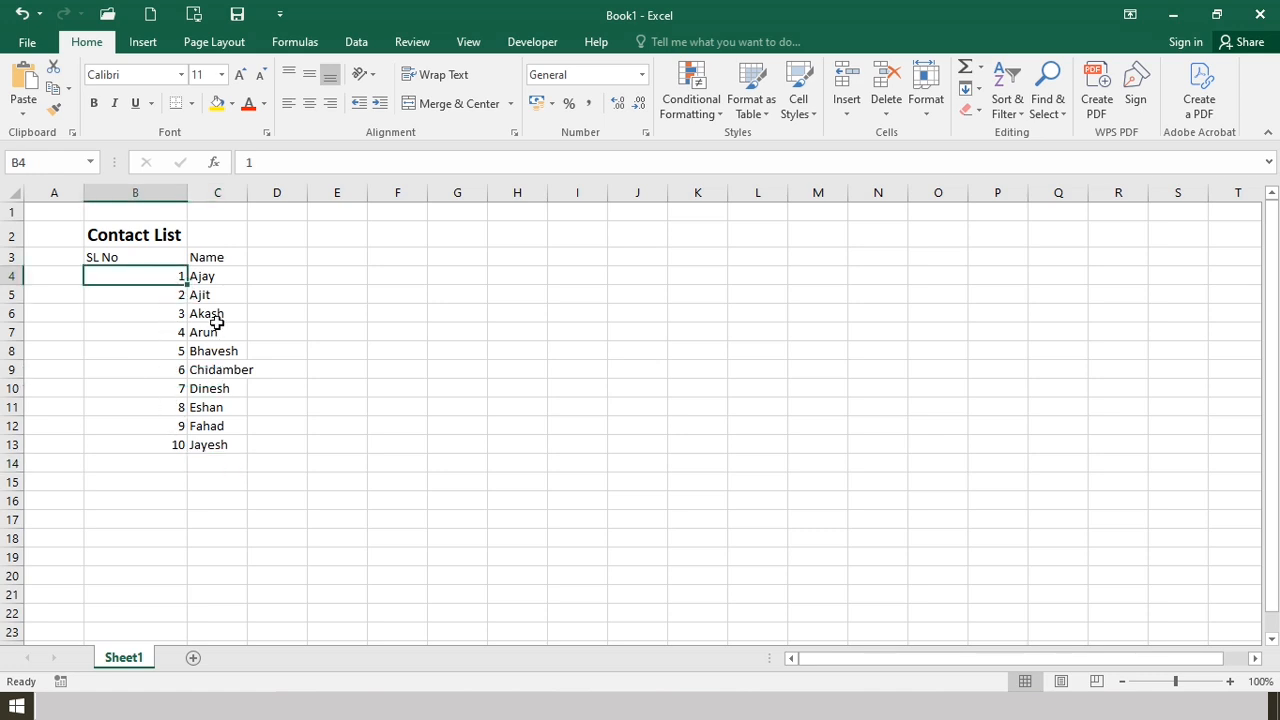
pyautogui.click(227, 275)
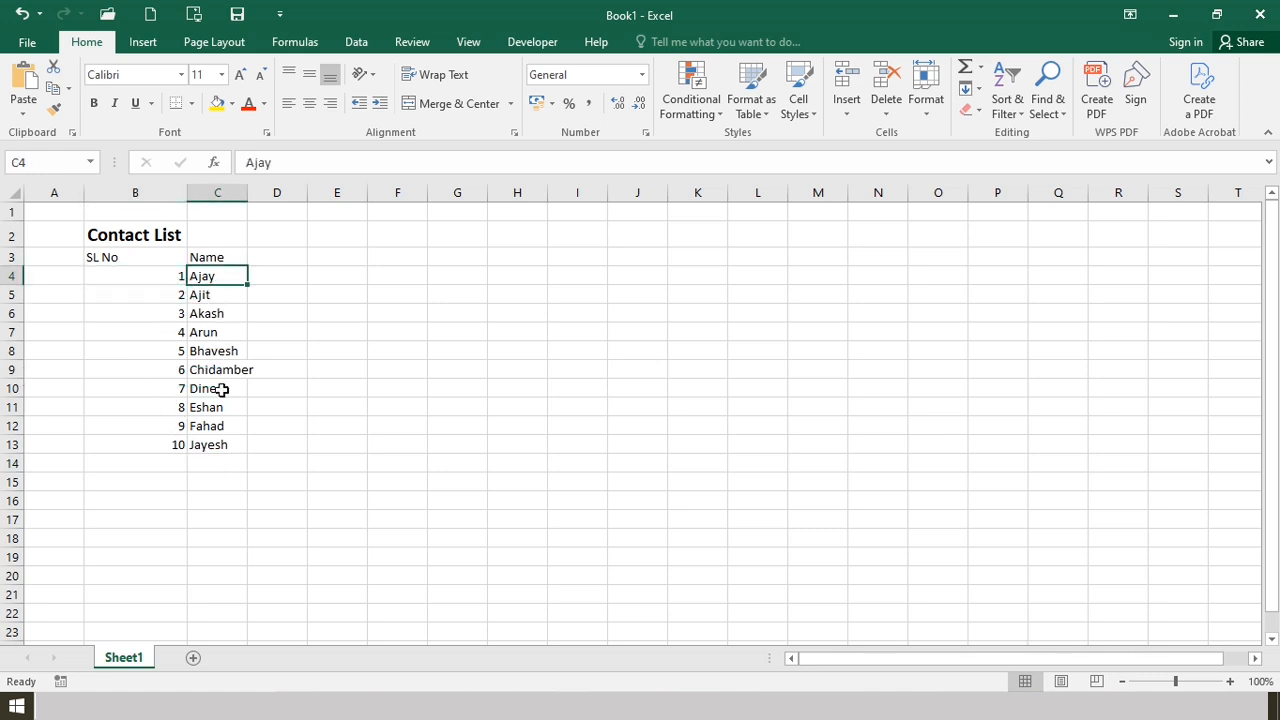
pyautogui.doubleClick(247, 192)
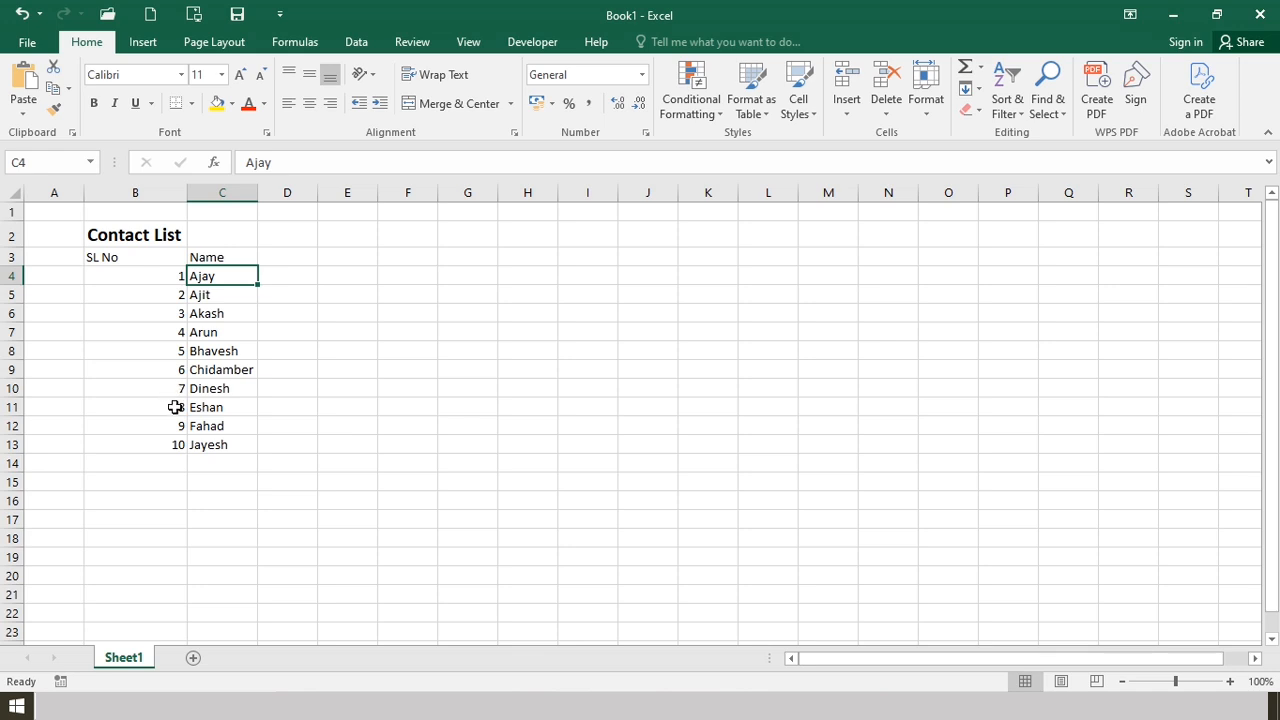
# Clear the serial numbers 2 to 10 from cells B5 to B13, keeping only the 1 in B4
pyautogui.click(172, 464)
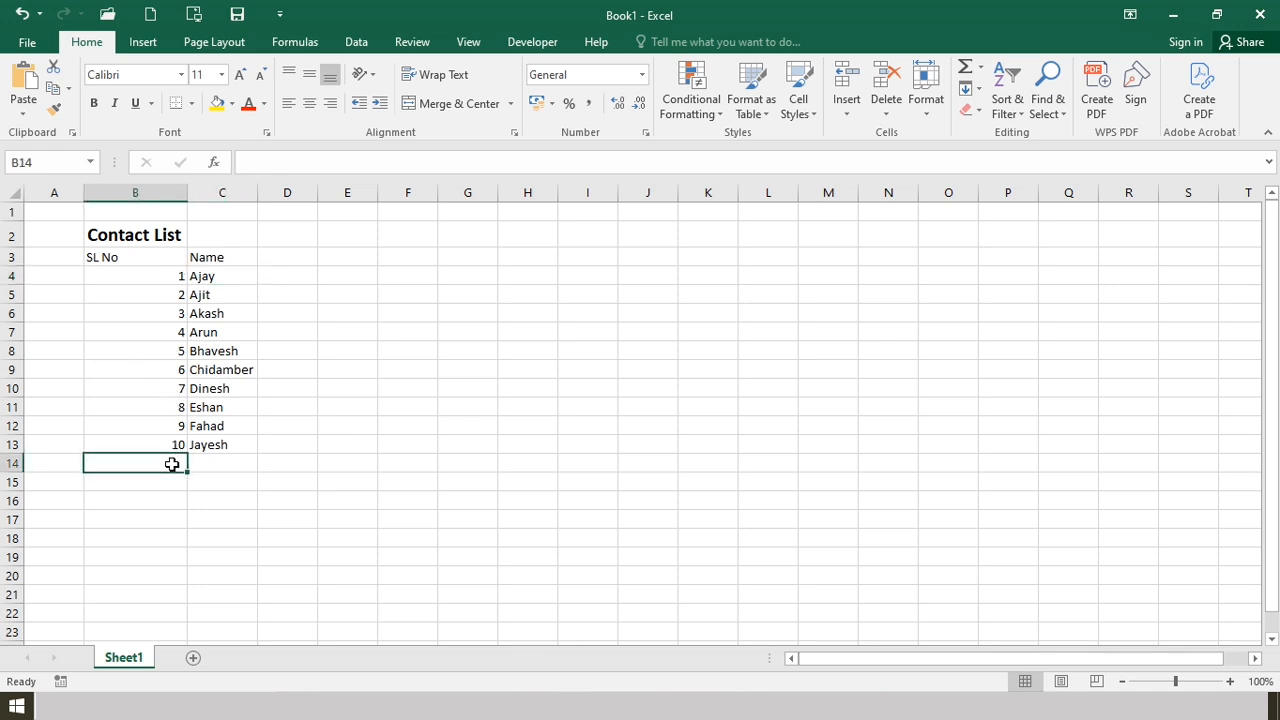
pyautogui.click(156, 296)
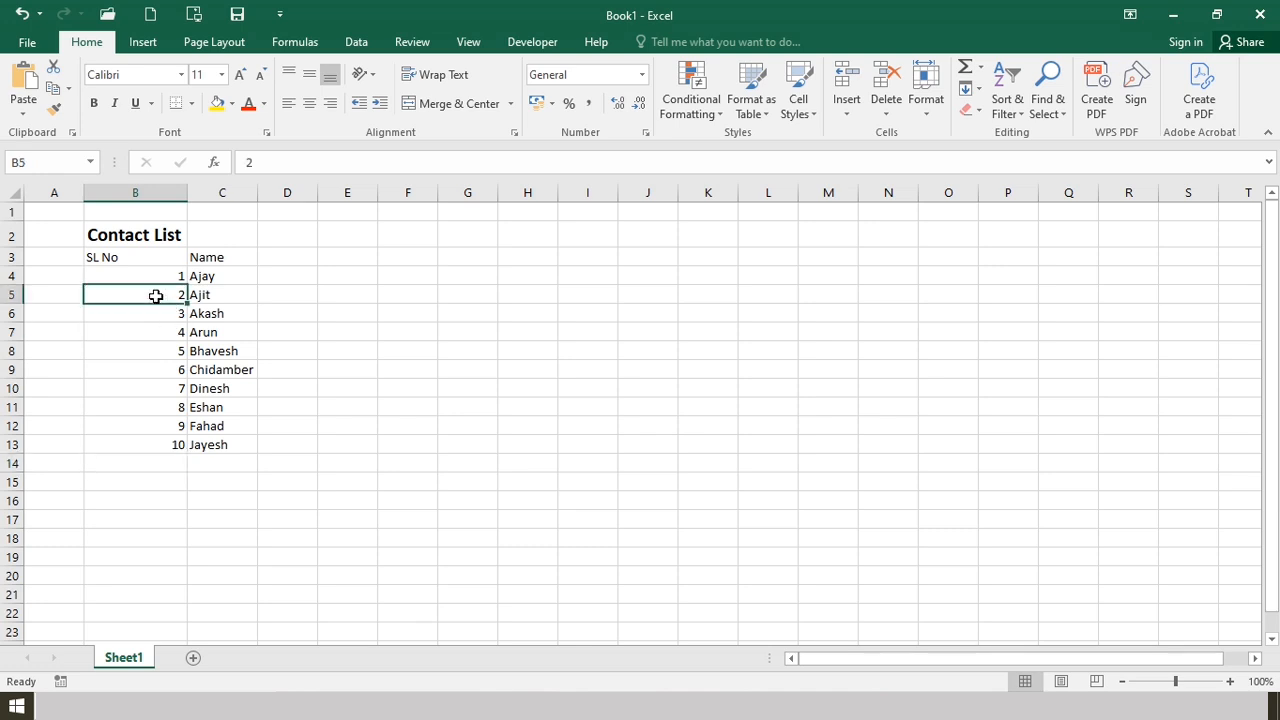
pyautogui.click(163, 276)
pyautogui.click(171, 294)
pyautogui.press('BackSpace')
pyautogui.press('Return')
pyautogui.press('BackSpace')
pyautogui.press('Return')
pyautogui.press('BackSpace')
pyautogui.press('Return')
pyautogui.press('BackSpace')
pyautogui.press('Return')
pyautogui.press('Delete')
pyautogui.press('Return')
pyautogui.press('BackSpace')
pyautogui.press('Return')
pyautogui.press('BackSpace')
pyautogui.press('Return')
pyautogui.press('BackSpace')
pyautogui.click(174, 445)
pyautogui.press('BackSpace')
pyautogui.click(163, 351)
pyautogui.click(164, 284)
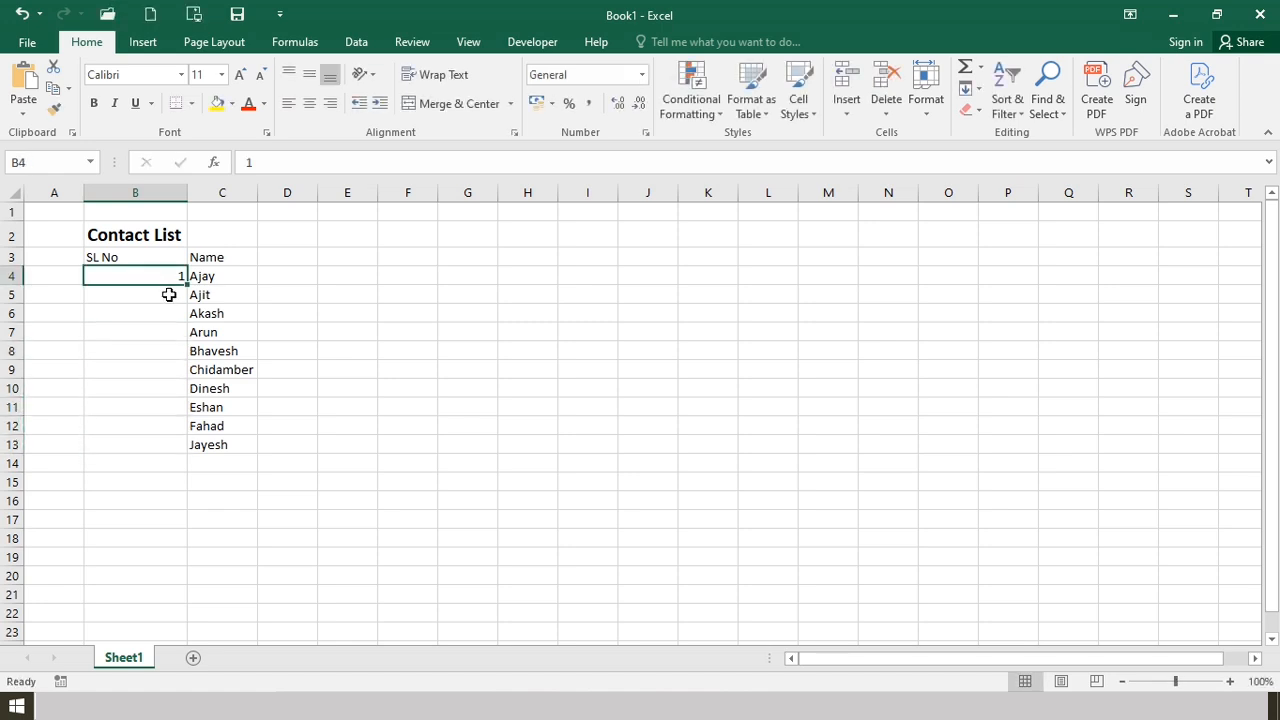
# Enter 2 in B5 and AutoFill the series from B4:B5 down to B13
pyautogui.click(170, 297)
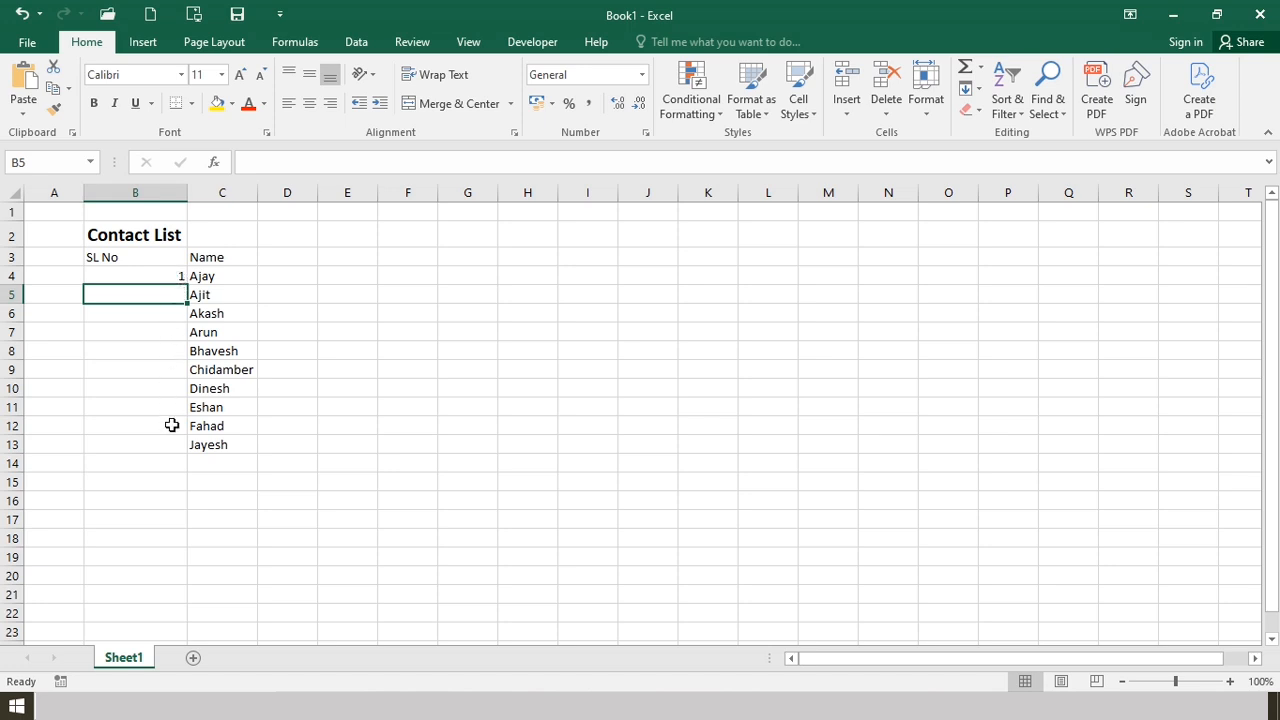
pyautogui.click(163, 277)
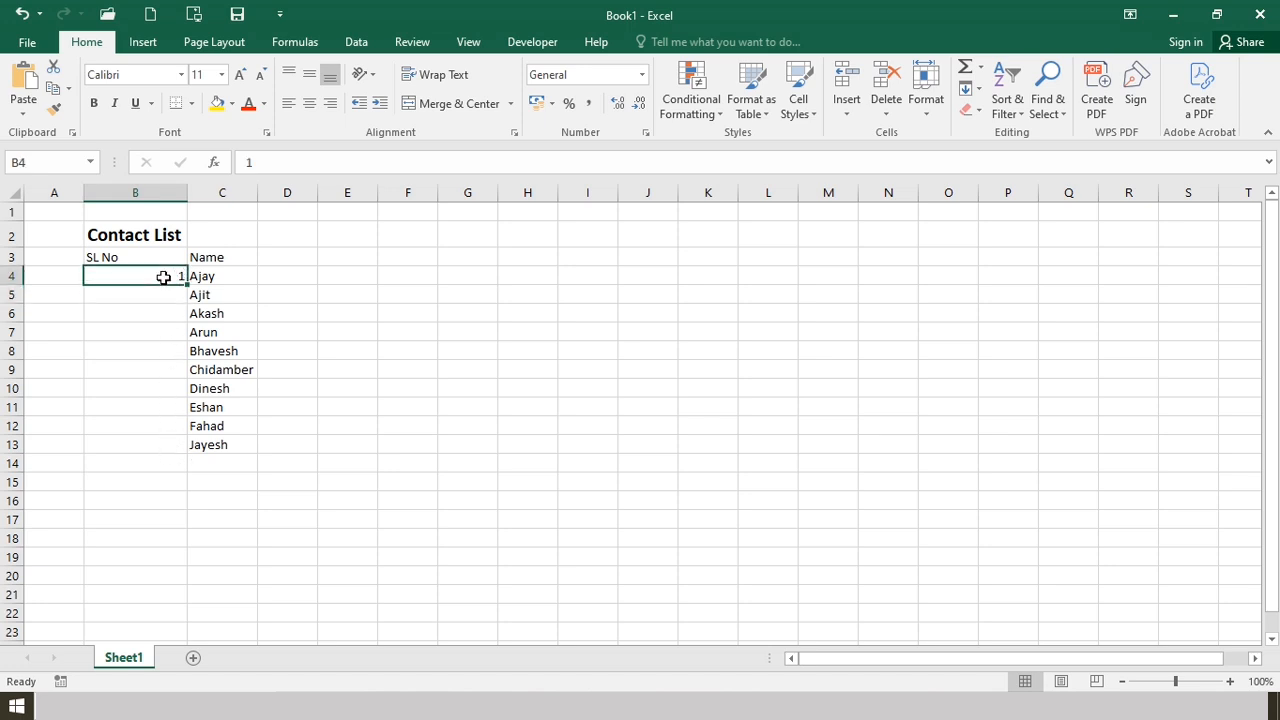
pyautogui.click(173, 297)
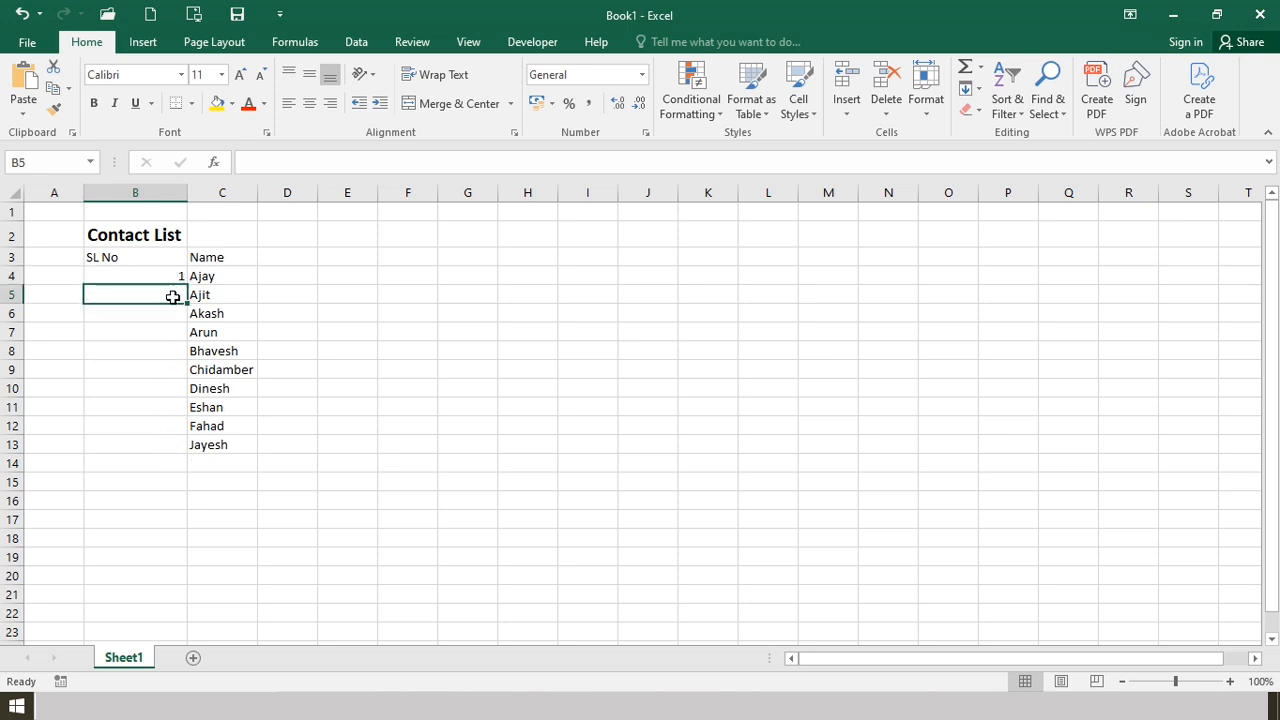
pyautogui.write('2')
pyautogui.press('Return')
pyautogui.click(166, 331)
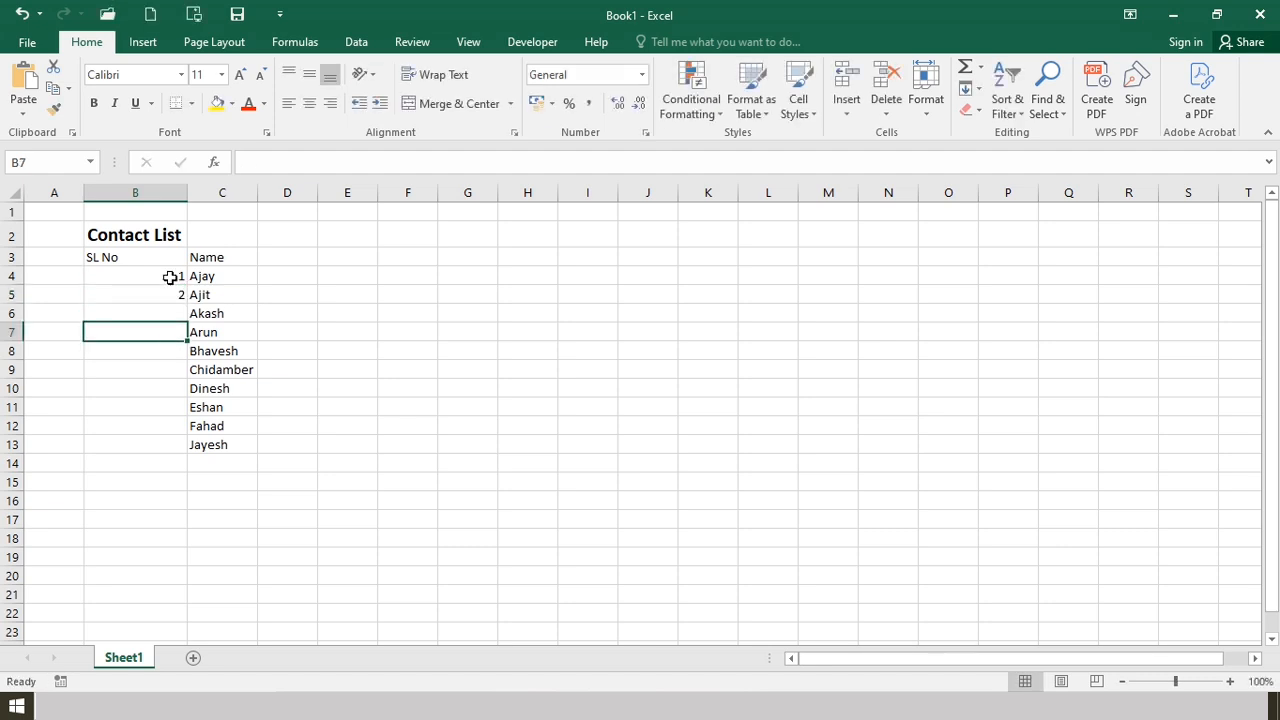
pyautogui.moveTo(170, 277); pyautogui.dragTo(171, 291)
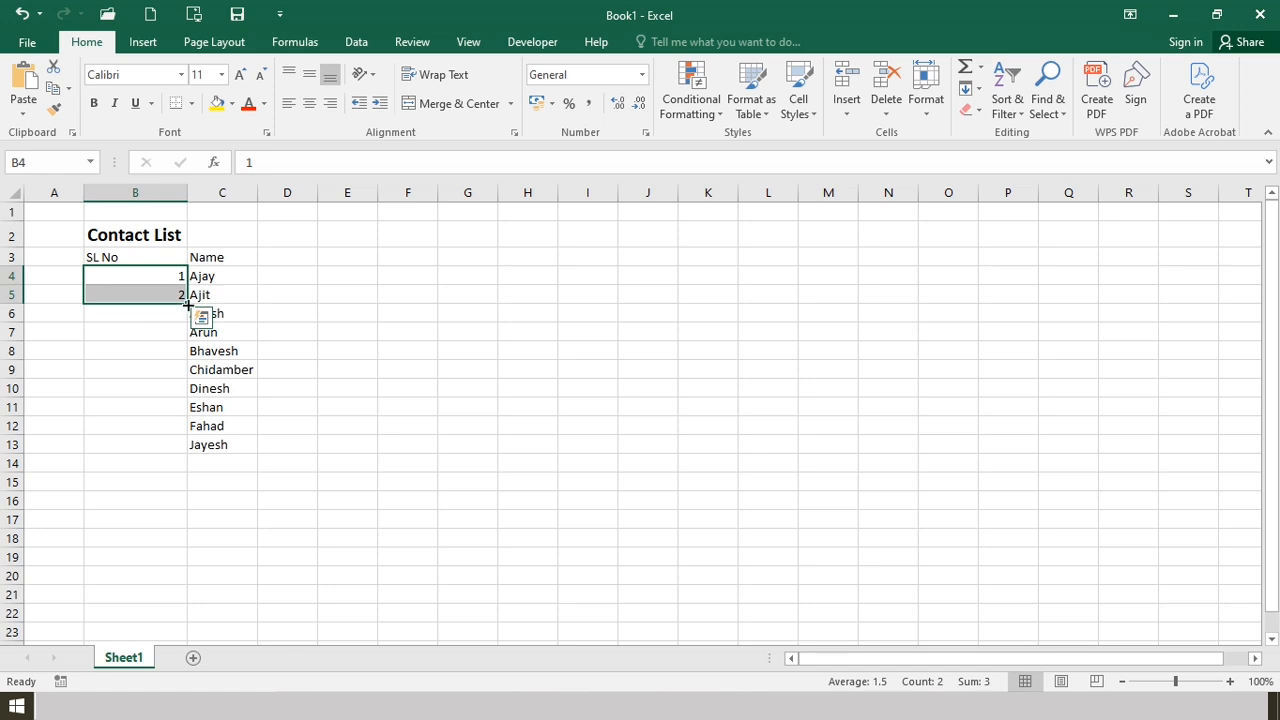
pyautogui.moveTo(188, 304); pyautogui.dragTo(187, 449)
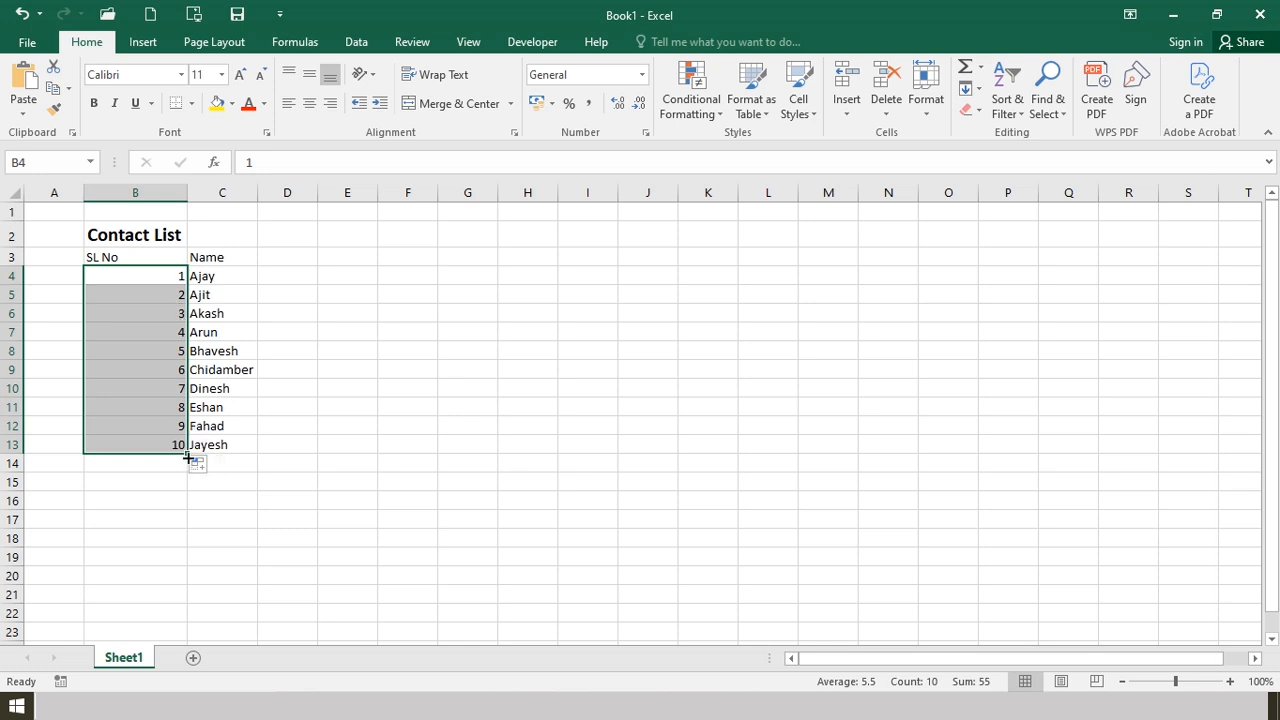
pyautogui.click(291, 385)
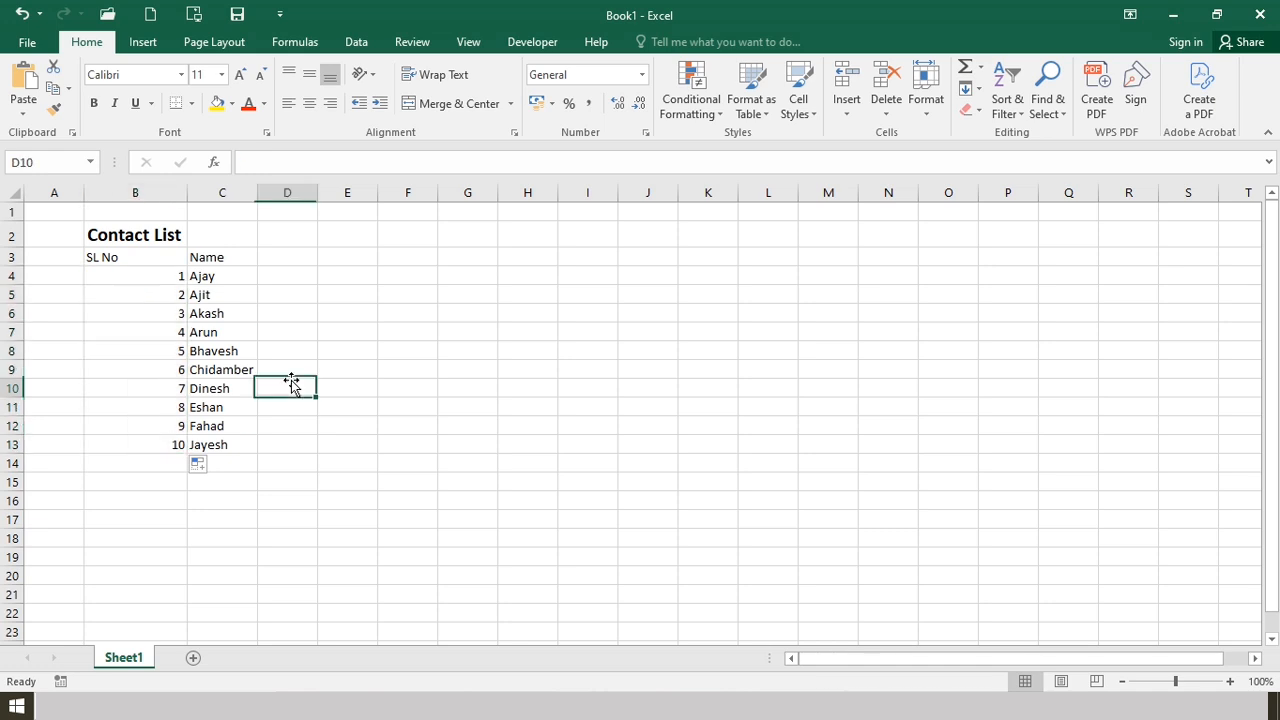
pyautogui.click(168, 276)
pyautogui.click(274, 278)
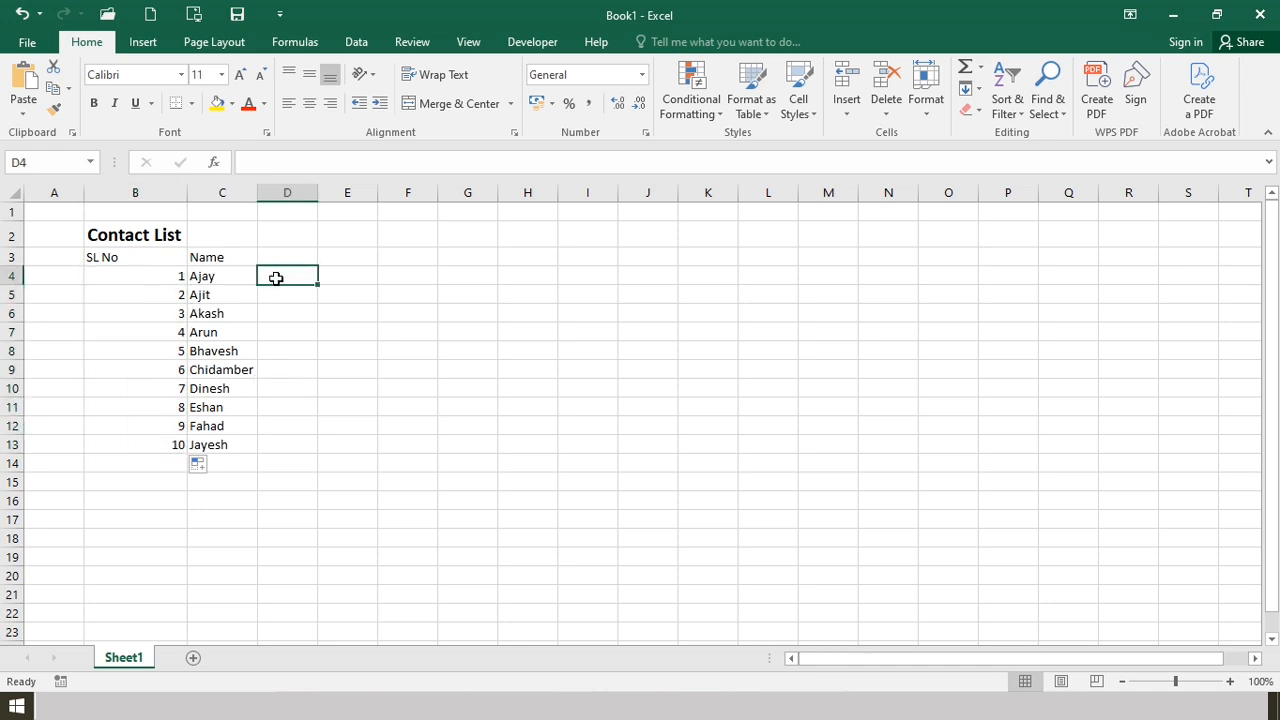
pyautogui.click(286, 293)
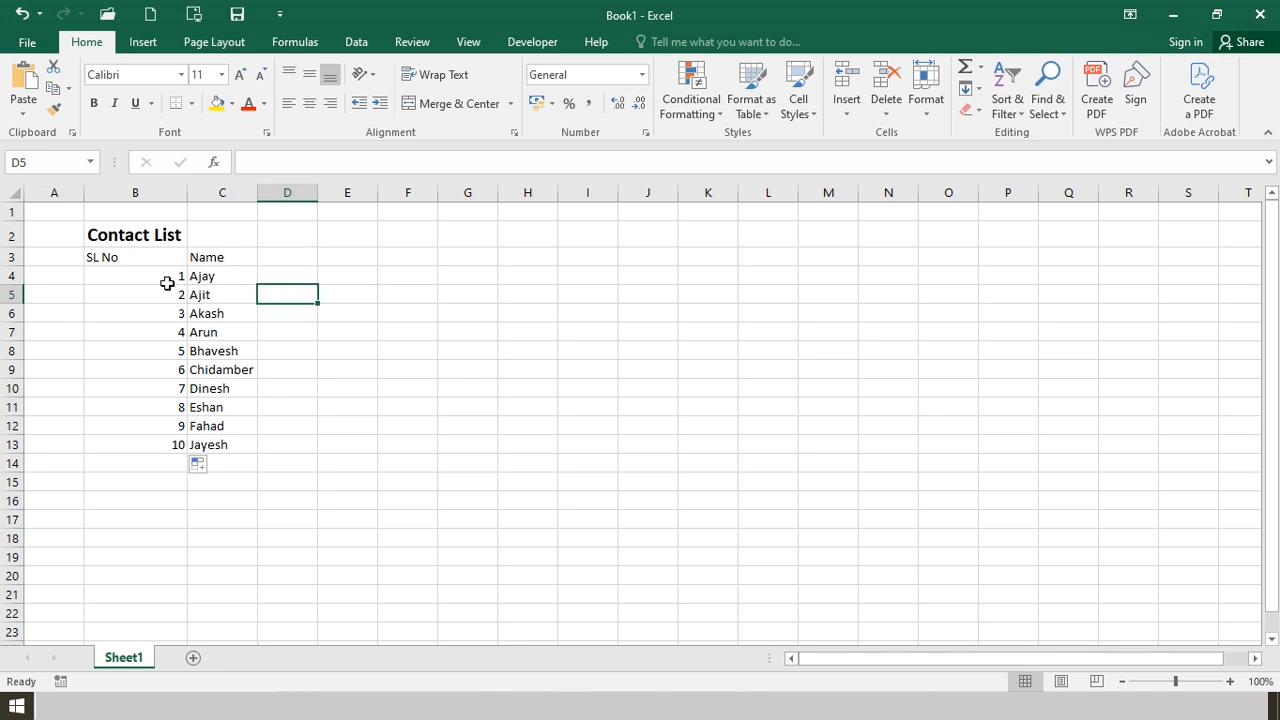
pyautogui.moveTo(151, 276); pyautogui.dragTo(140, 445)
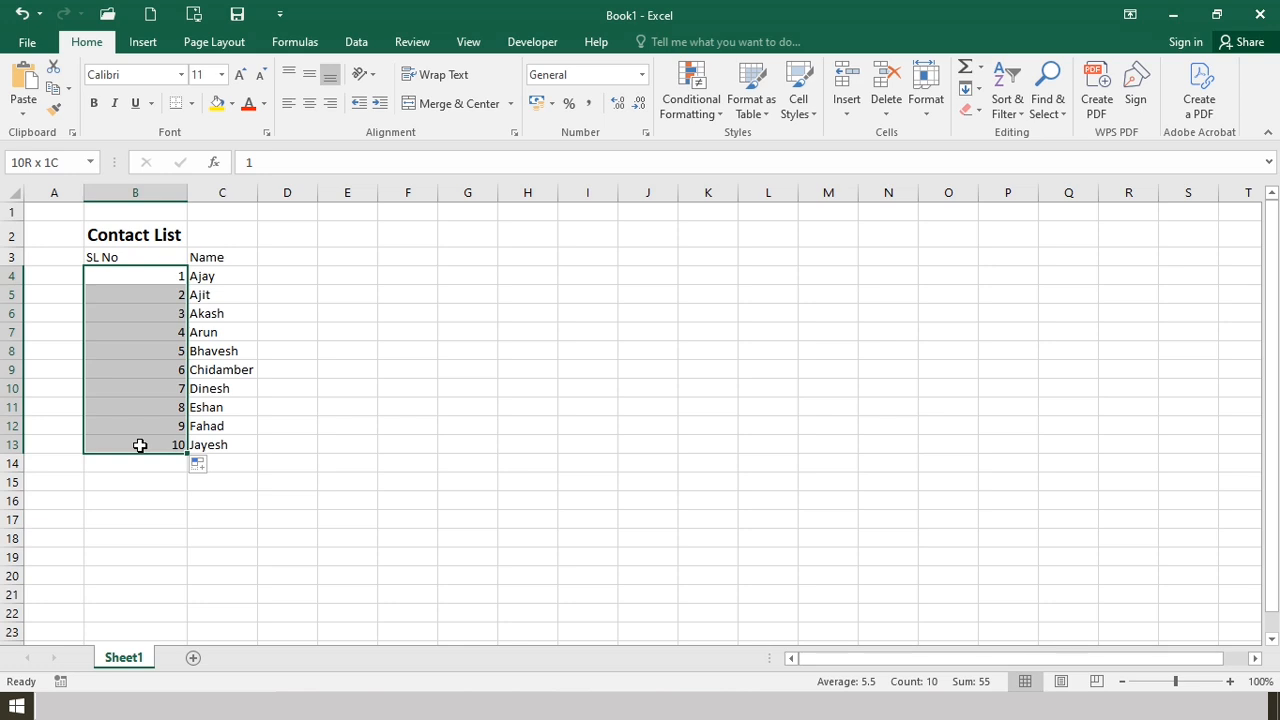
pyautogui.moveTo(140, 445); pyautogui.dragTo(140, 445)
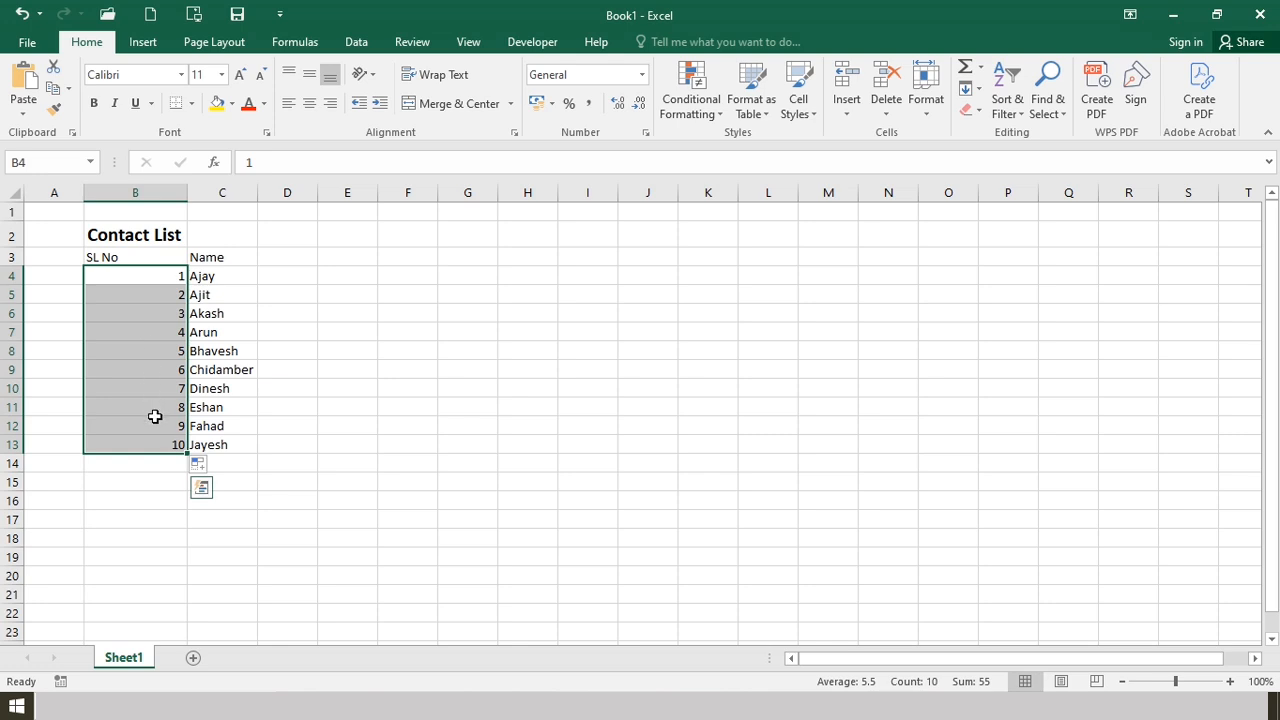
pyautogui.click(201, 275)
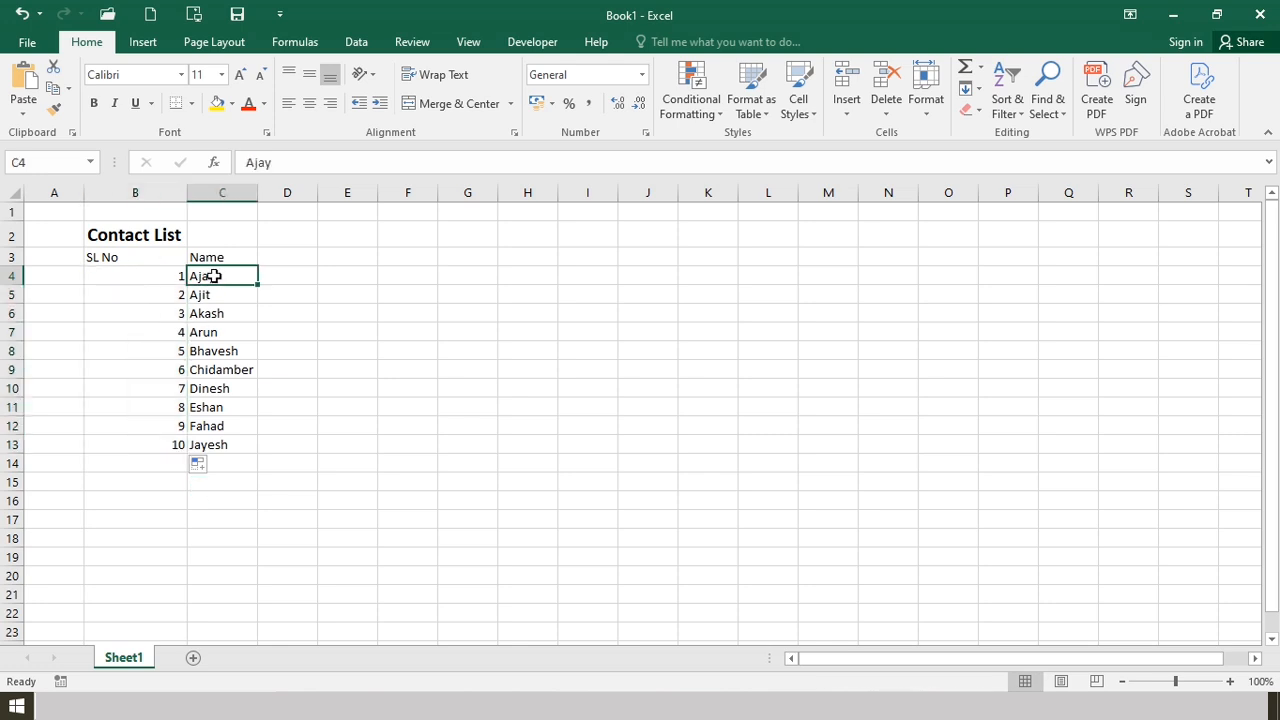
pyautogui.click(158, 279)
pyautogui.click(157, 331)
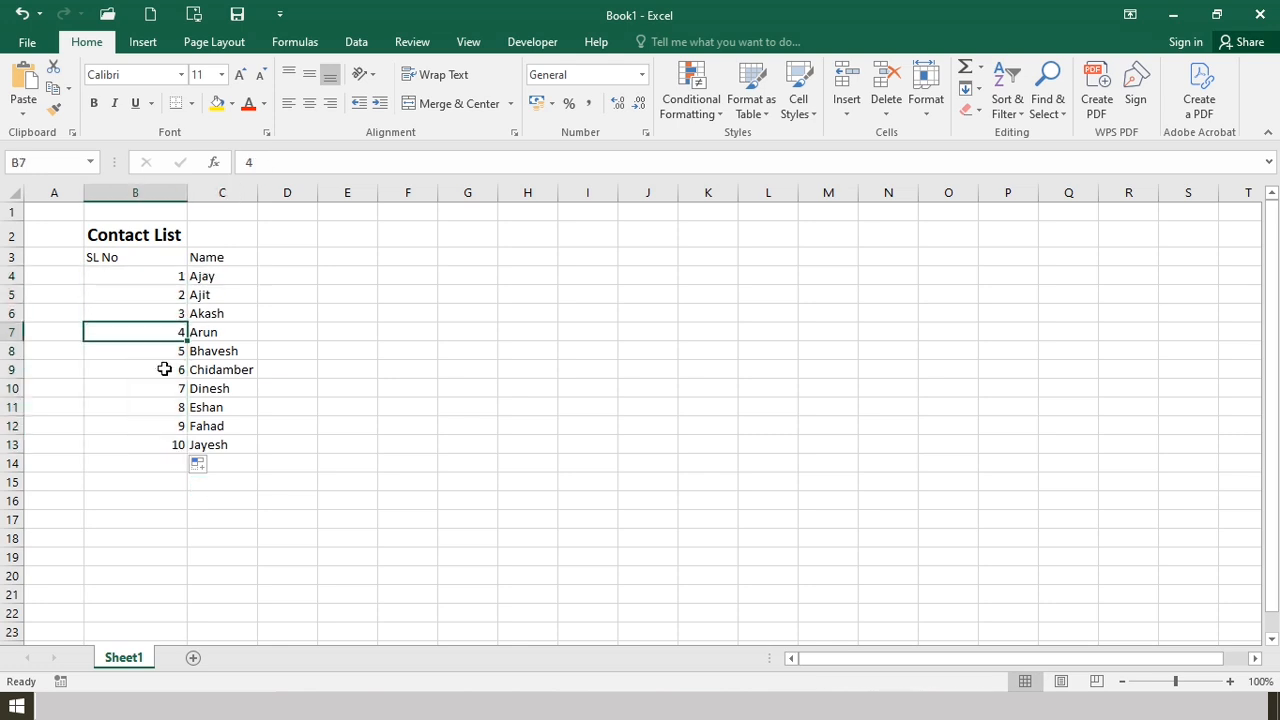
pyautogui.click(270, 385)
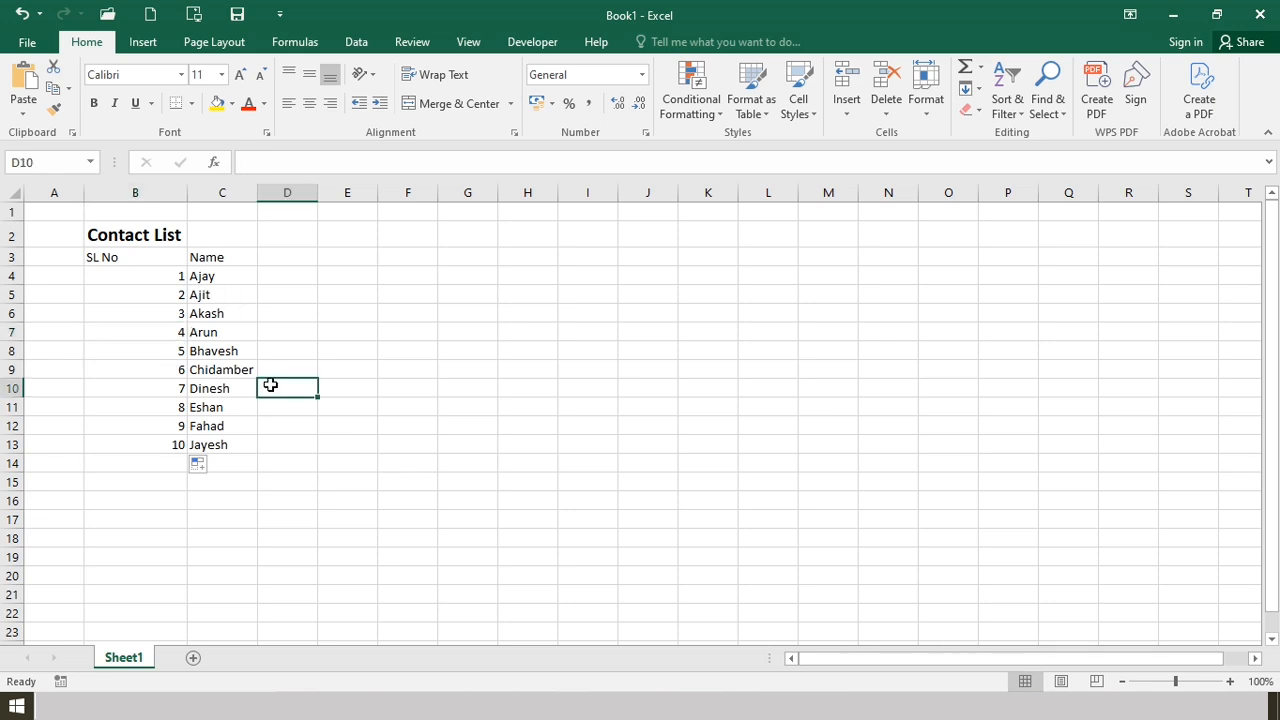
pyautogui.moveTo(149, 276); pyautogui.dragTo(147, 444)
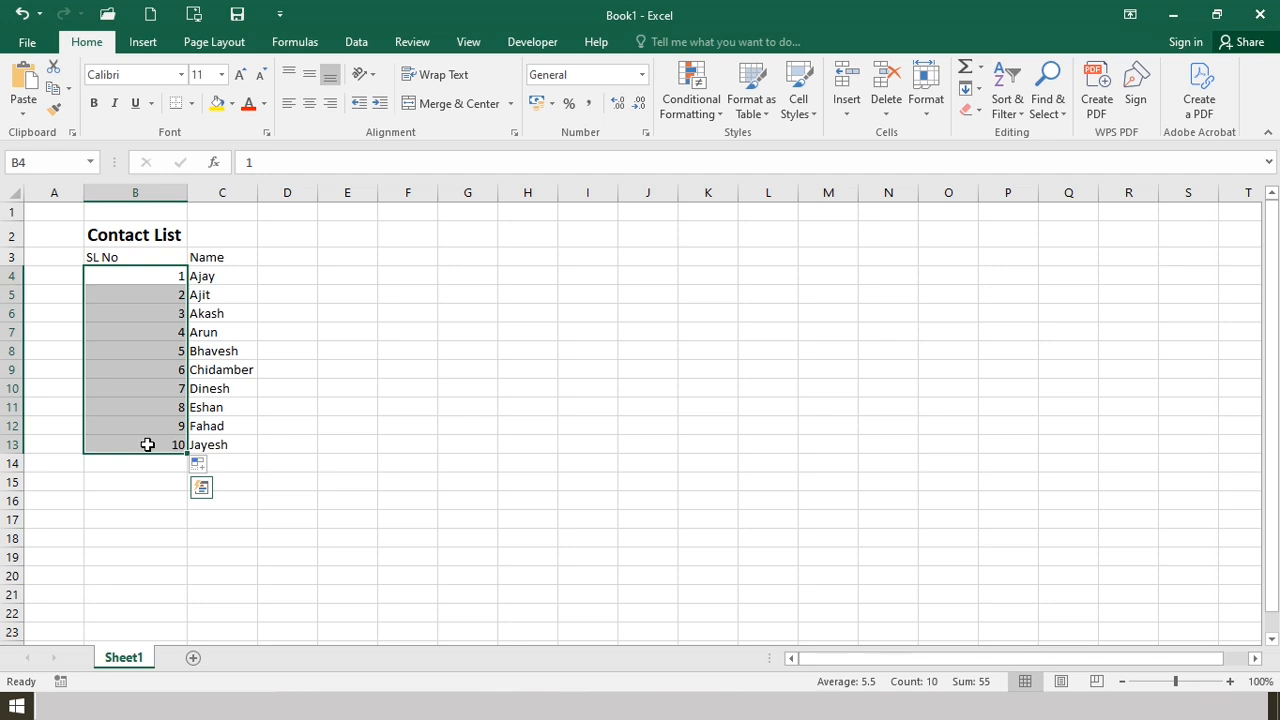
pyautogui.click(222, 444)
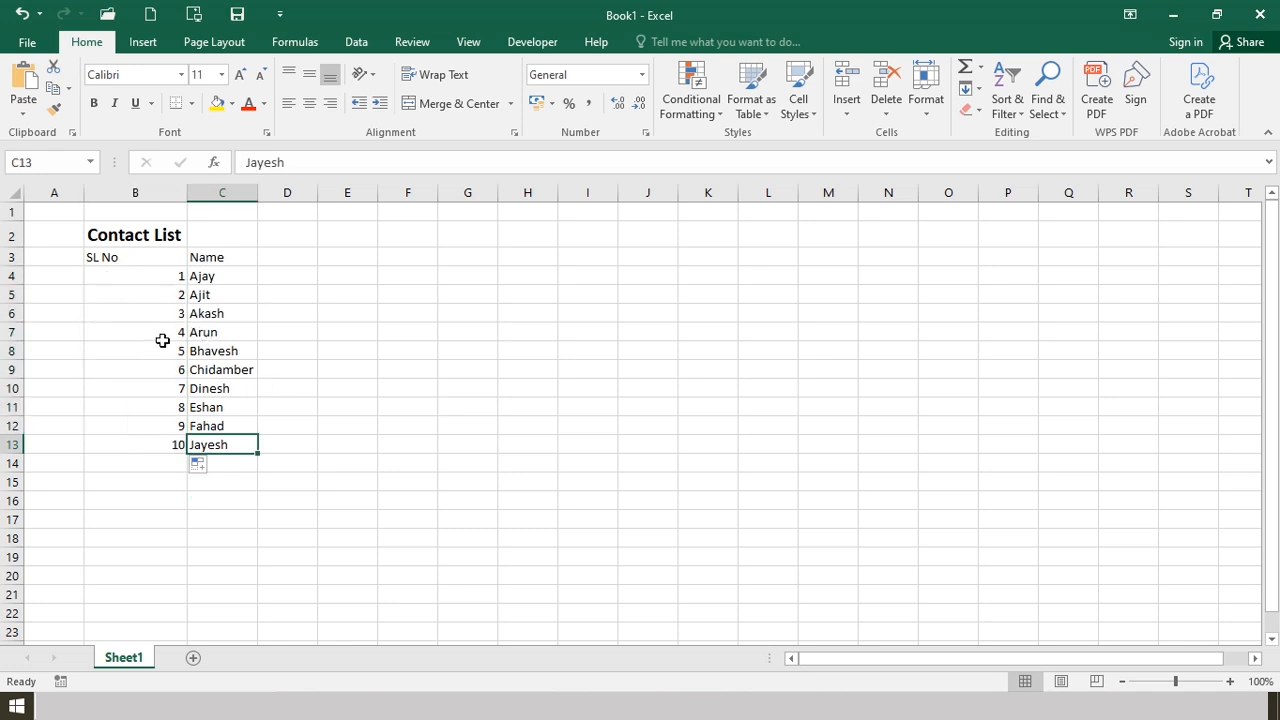
# Center the contents of the whole column B horizontally
pyautogui.moveTo(146, 274); pyautogui.dragTo(145, 440)
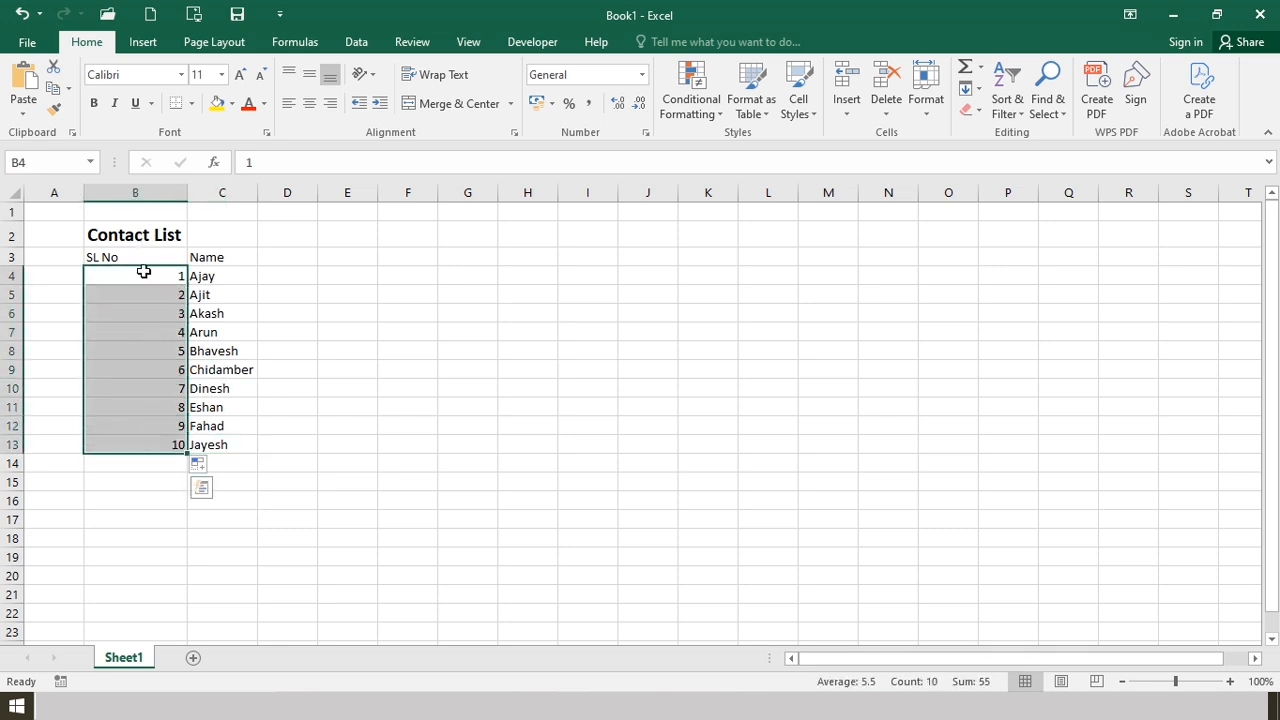
pyautogui.click(148, 193)
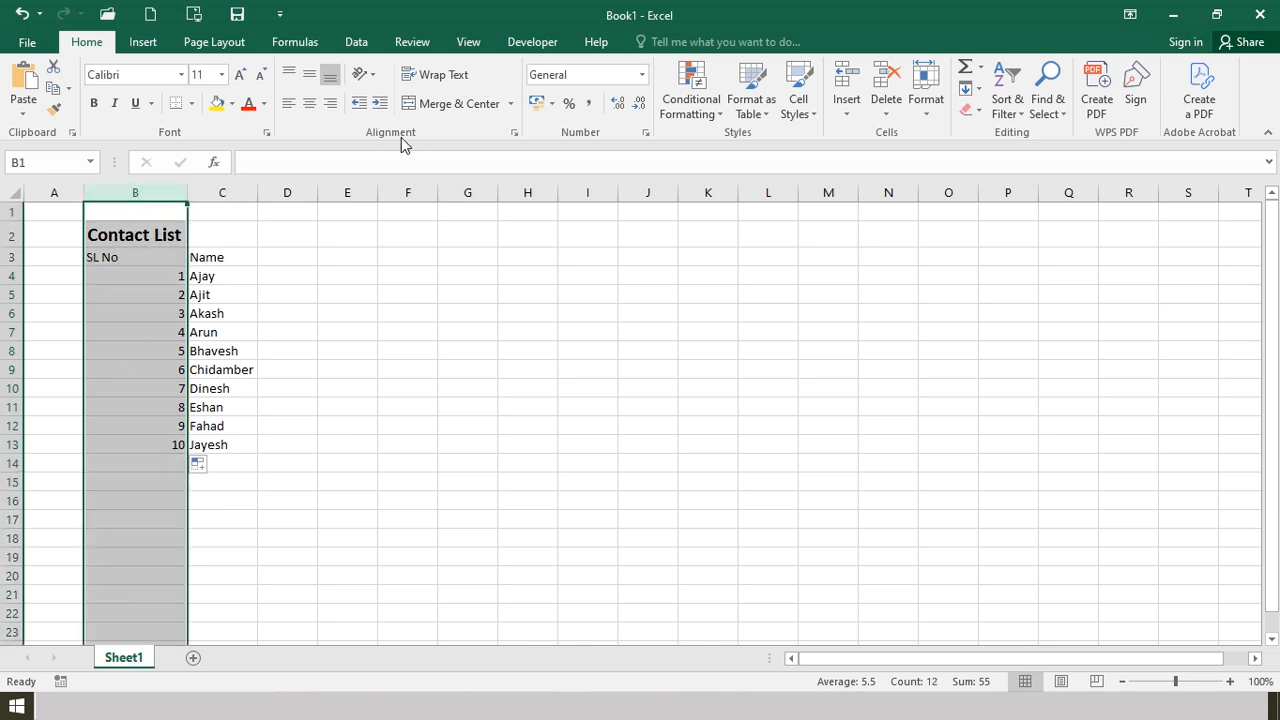
pyautogui.click(310, 104)
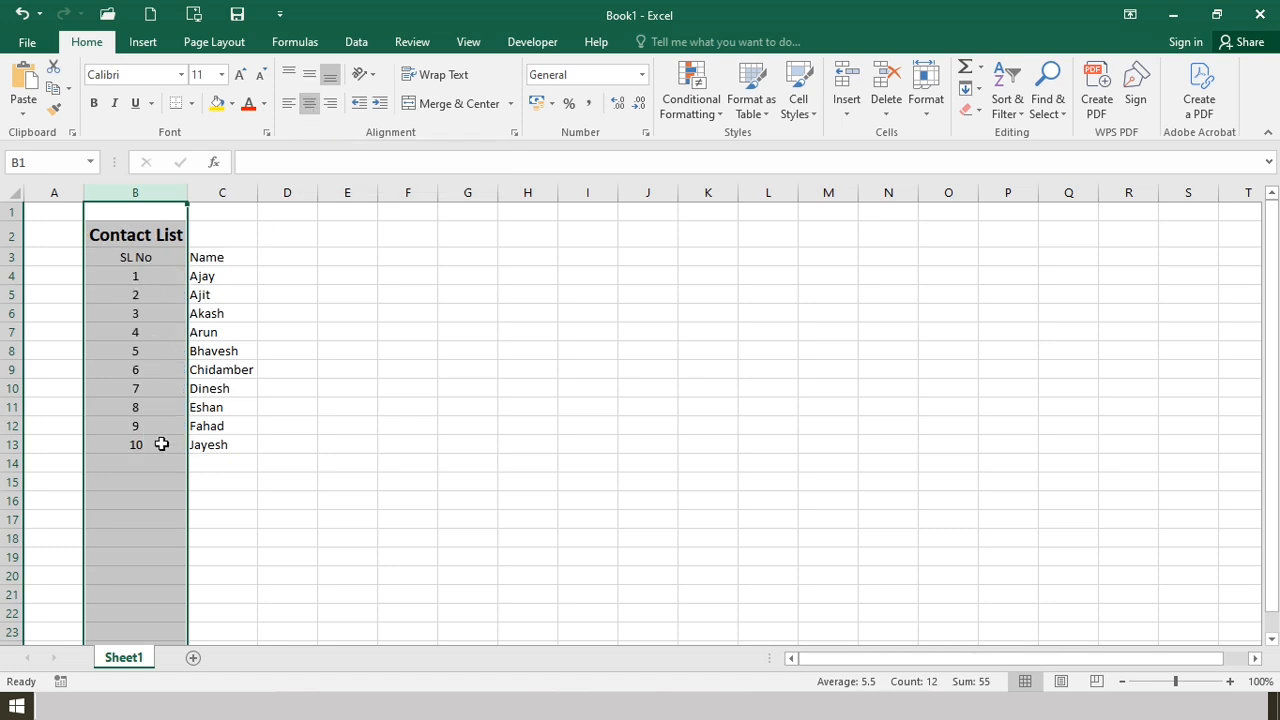
pyautogui.click(240, 440)
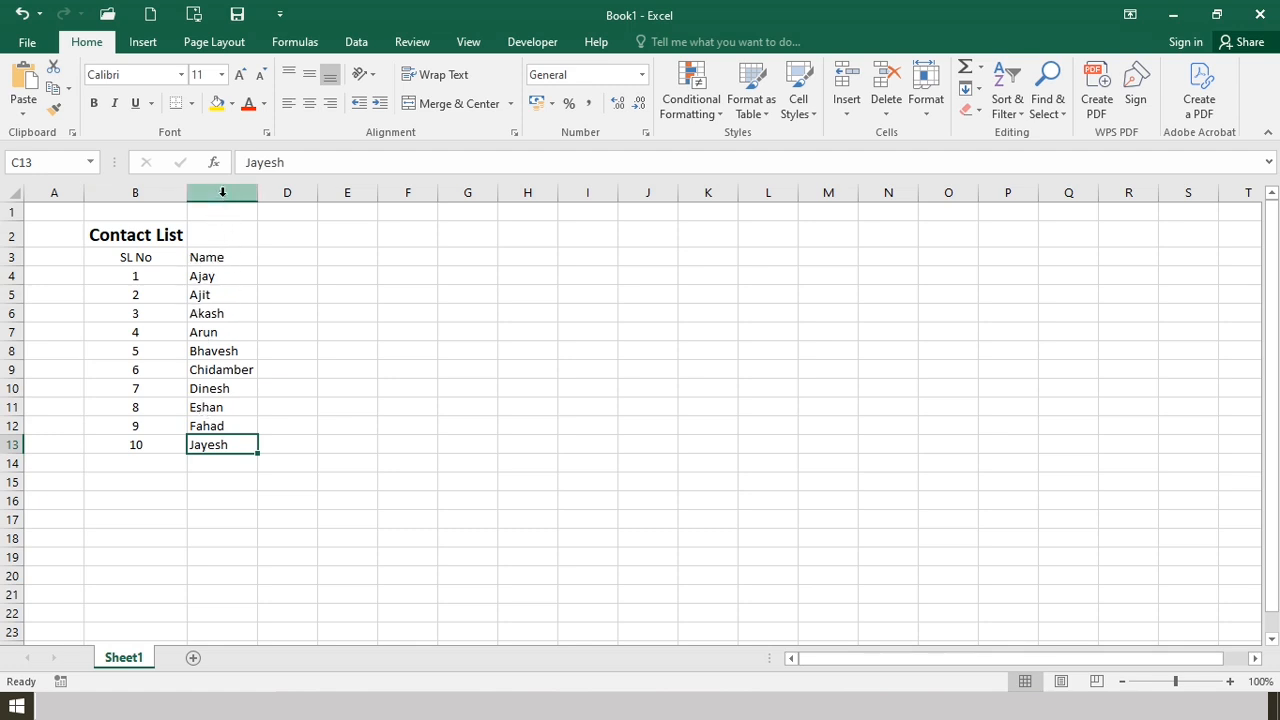
# Make the column headers in B3:C3 bold
pyautogui.moveTo(118, 257); pyautogui.dragTo(248, 258)
pyautogui.click(93, 103)
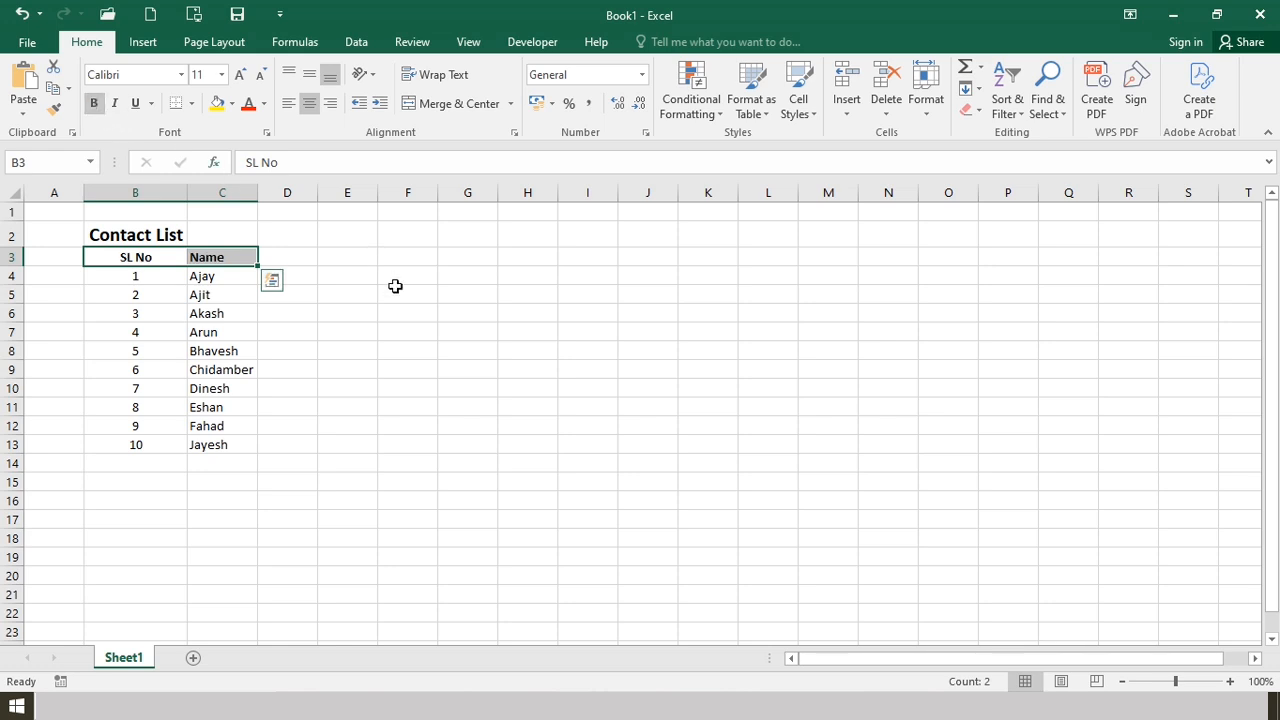
pyautogui.click(395, 289)
# Apply all borders to the contact list range B2:C13
pyautogui.moveTo(90, 234); pyautogui.dragTo(233, 454)
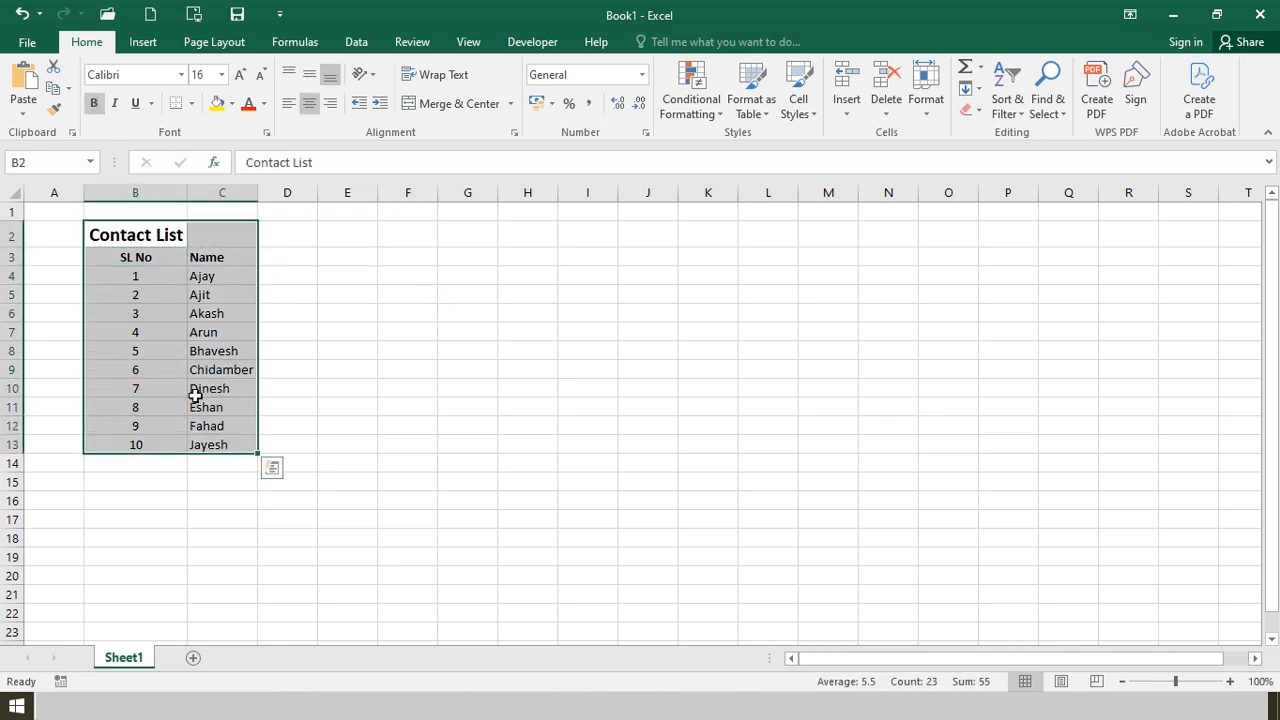
pyautogui.click(192, 104)
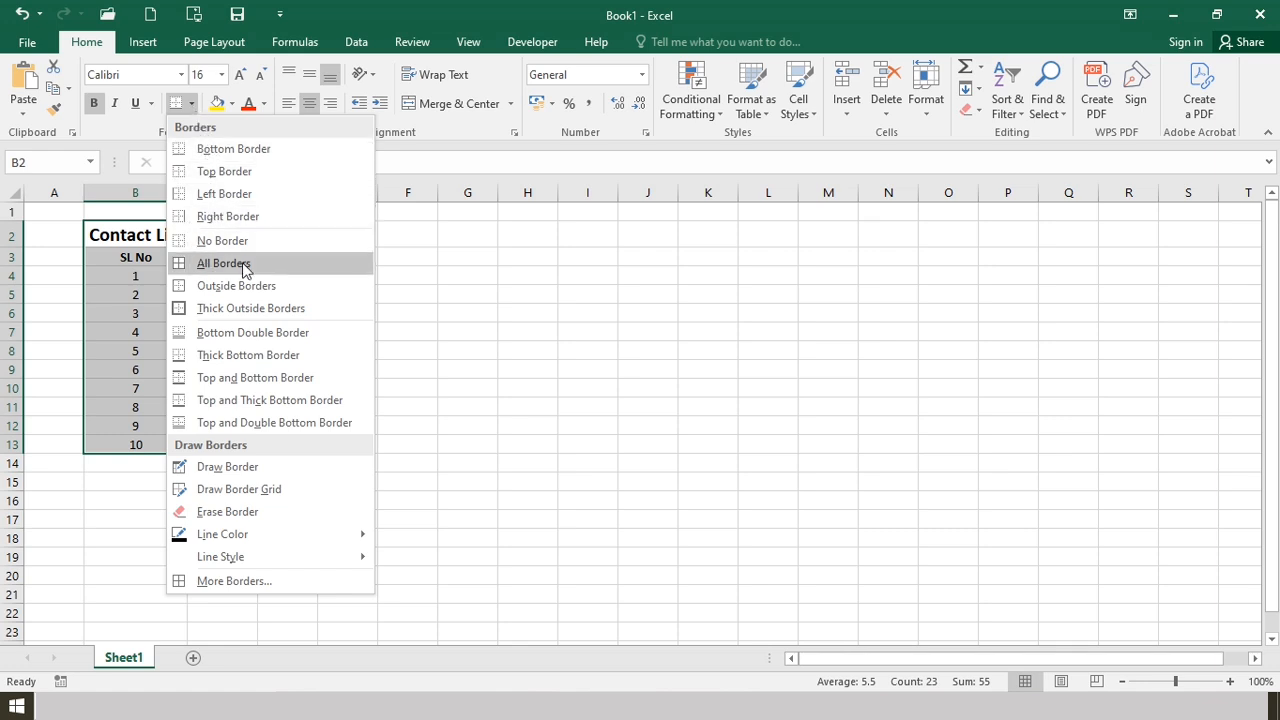
pyautogui.click(305, 269)
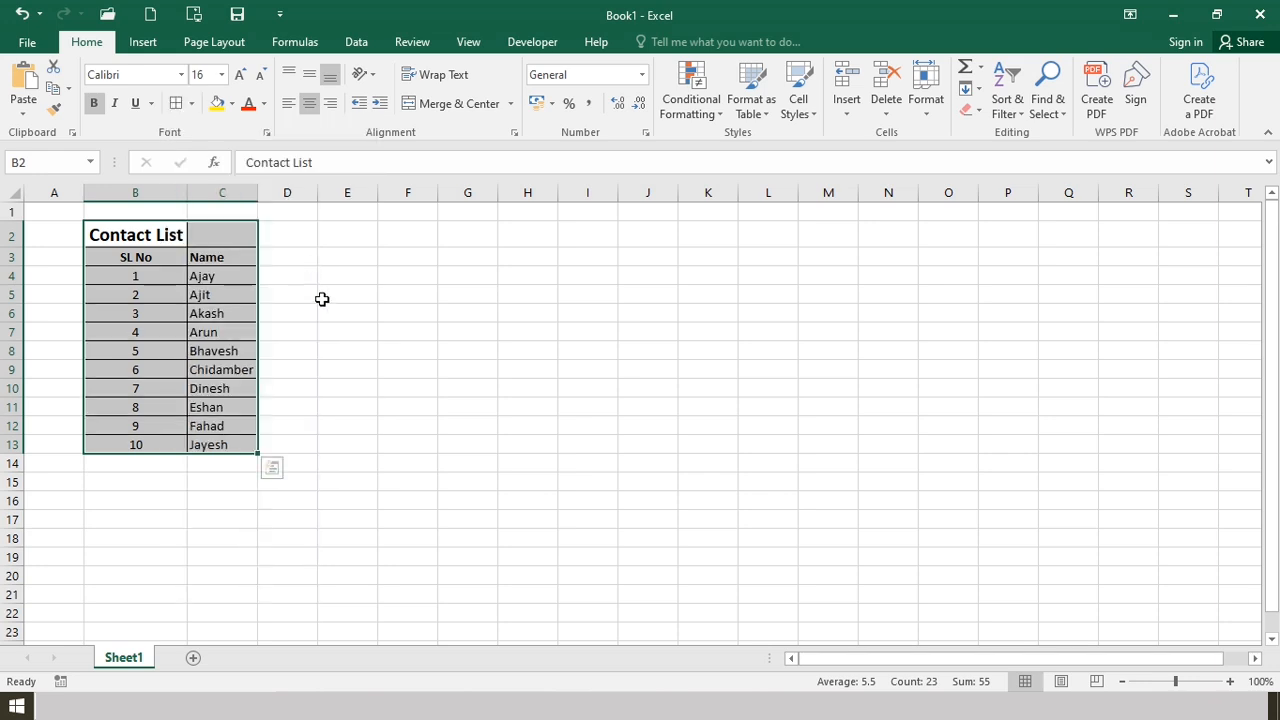
pyautogui.click(322, 299)
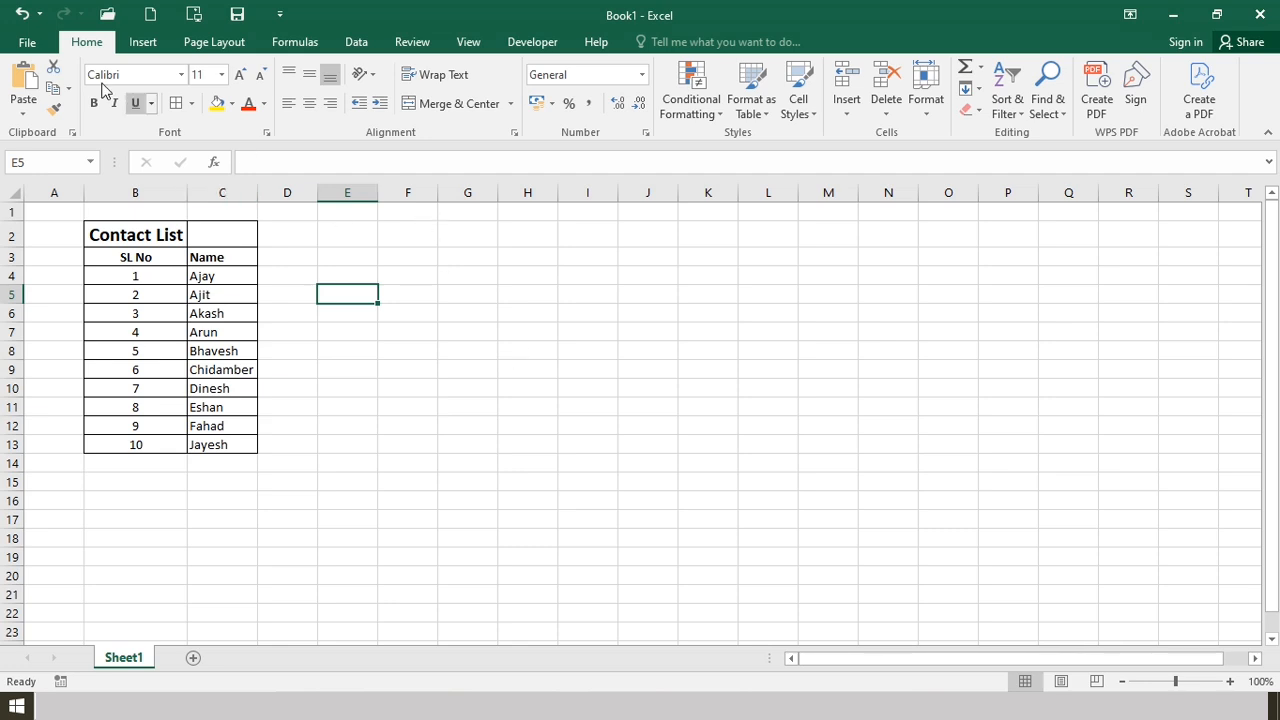
# Start saving the workbook to the Desktop, creating and opening a new folder there named Chapter2
pyautogui.click(30, 43)
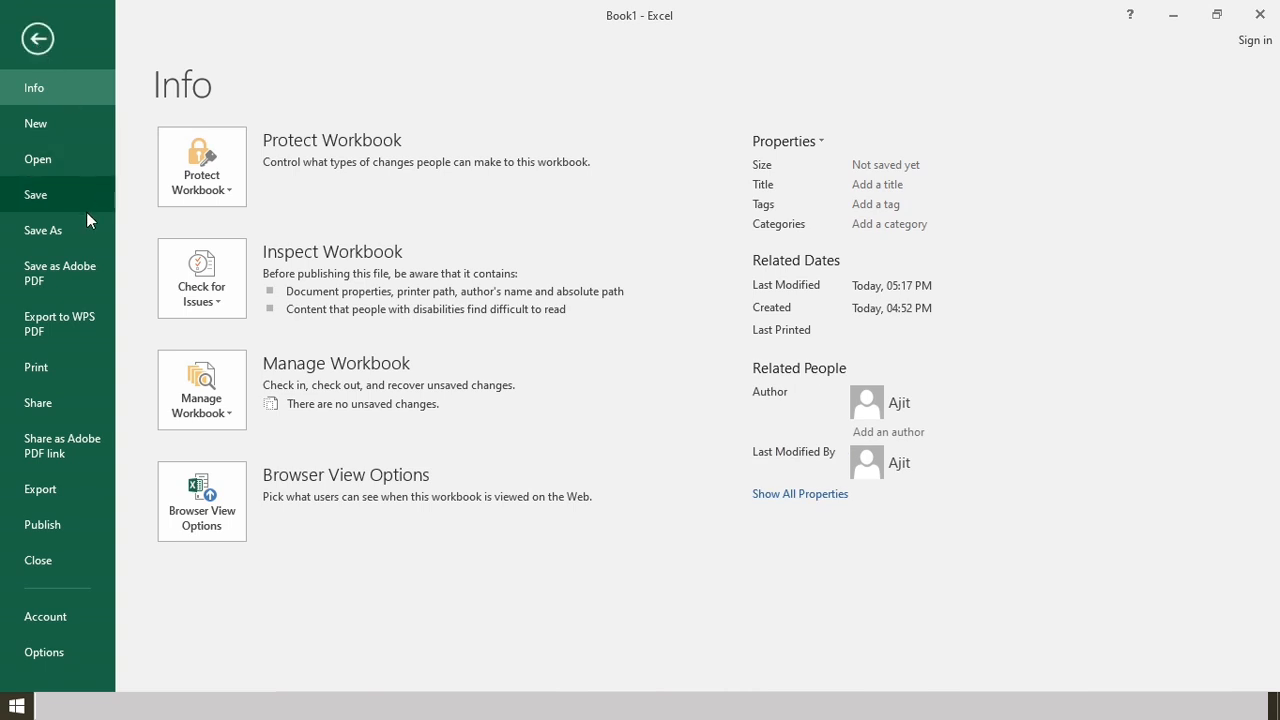
pyautogui.click(83, 200)
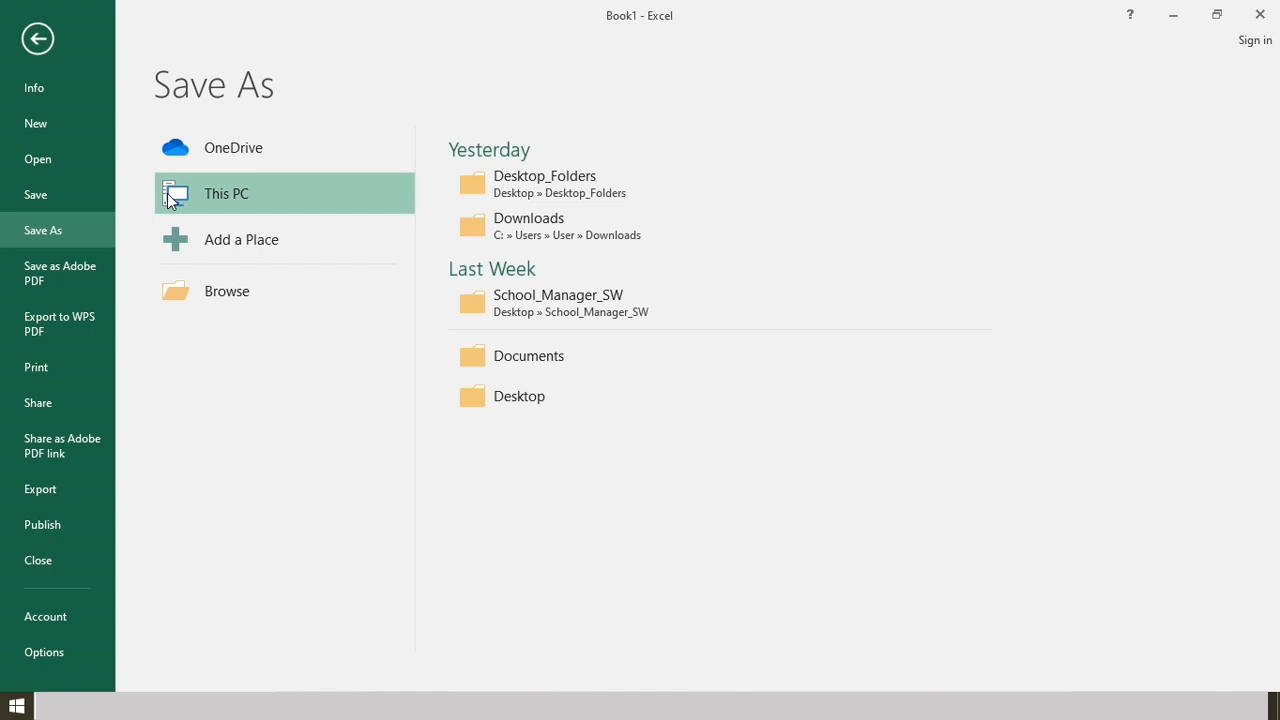
pyautogui.click(241, 295)
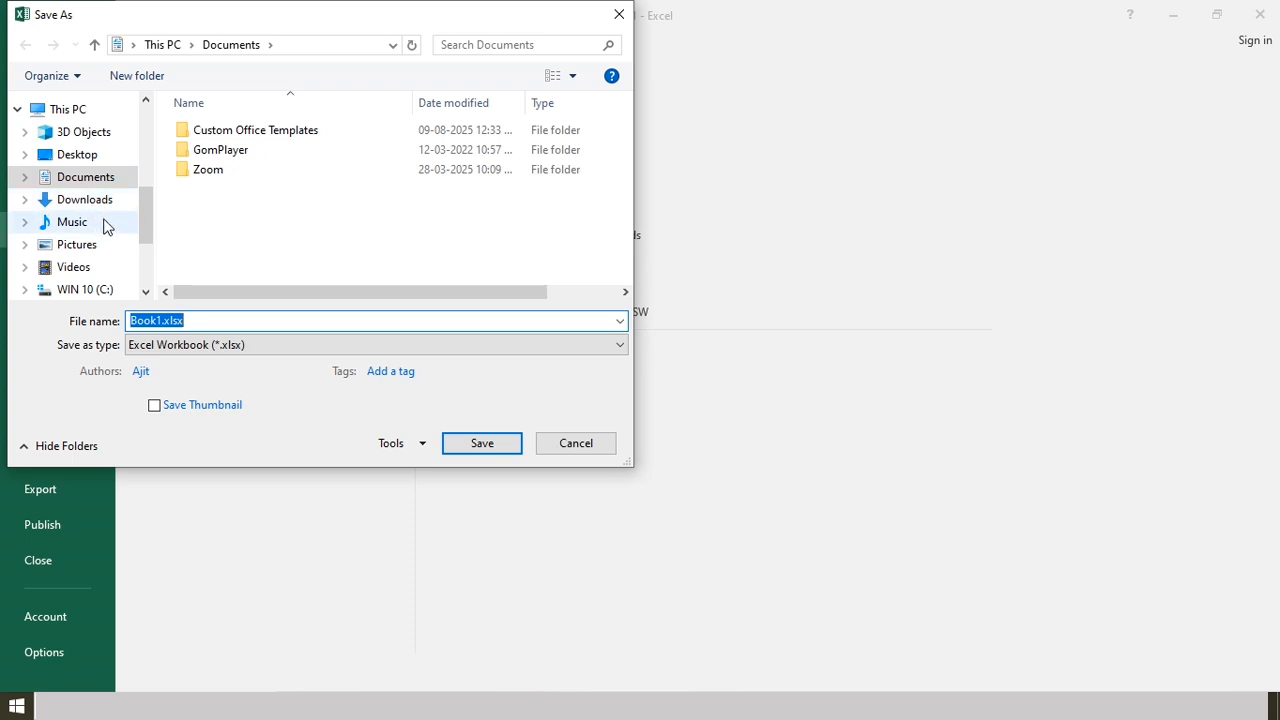
pyautogui.click(88, 160)
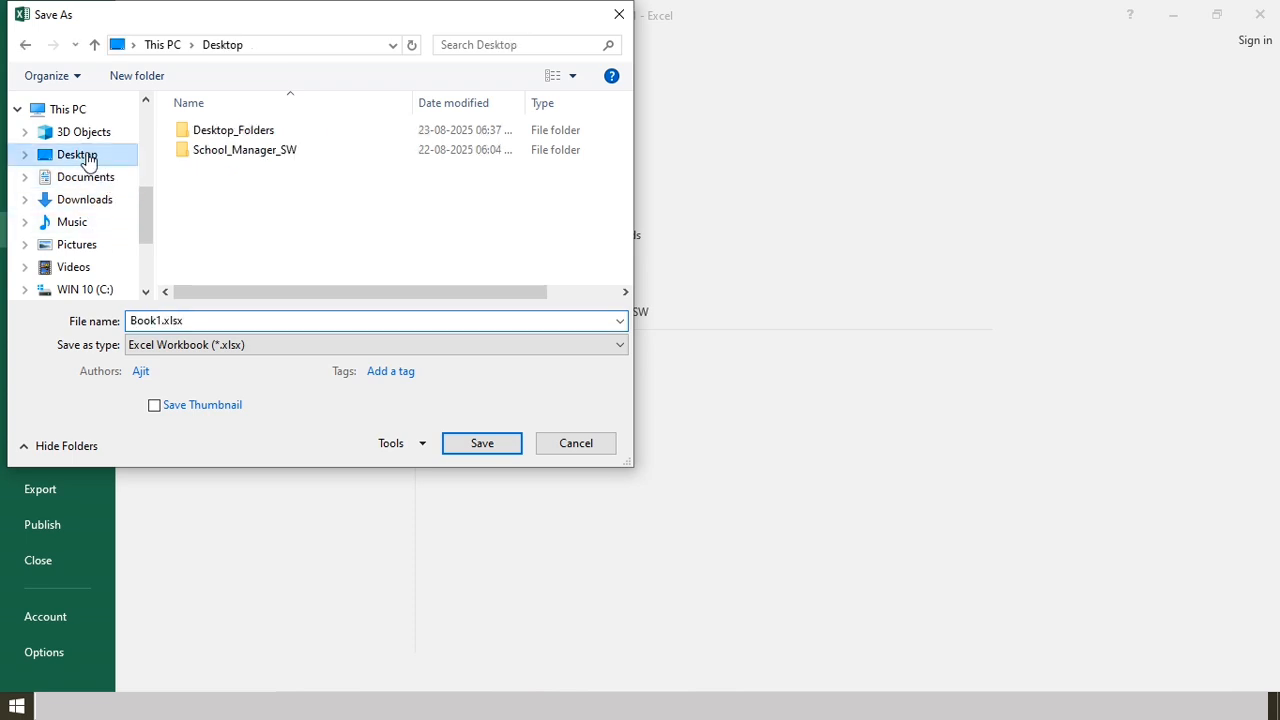
pyautogui.click(148, 78)
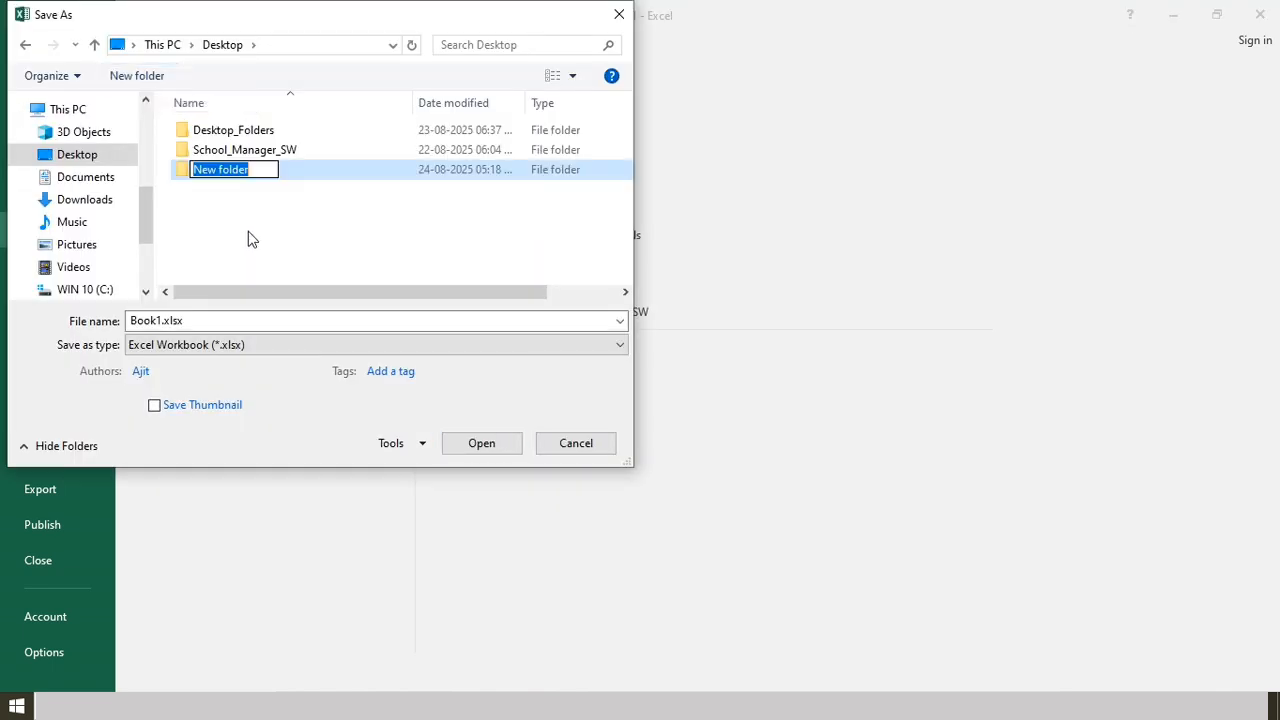
pyautogui.write('Chap')
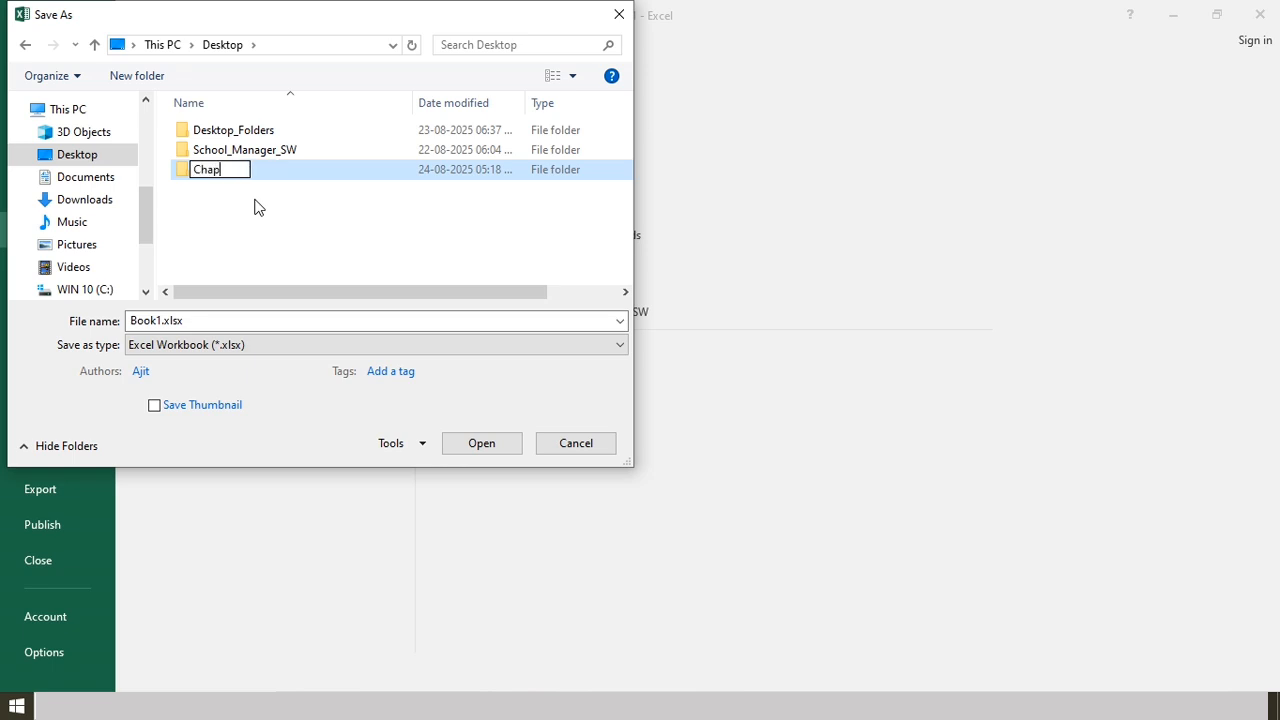
pyautogui.write('ter2')
pyautogui.click(292, 174)
pyautogui.doubleClick(293, 179)
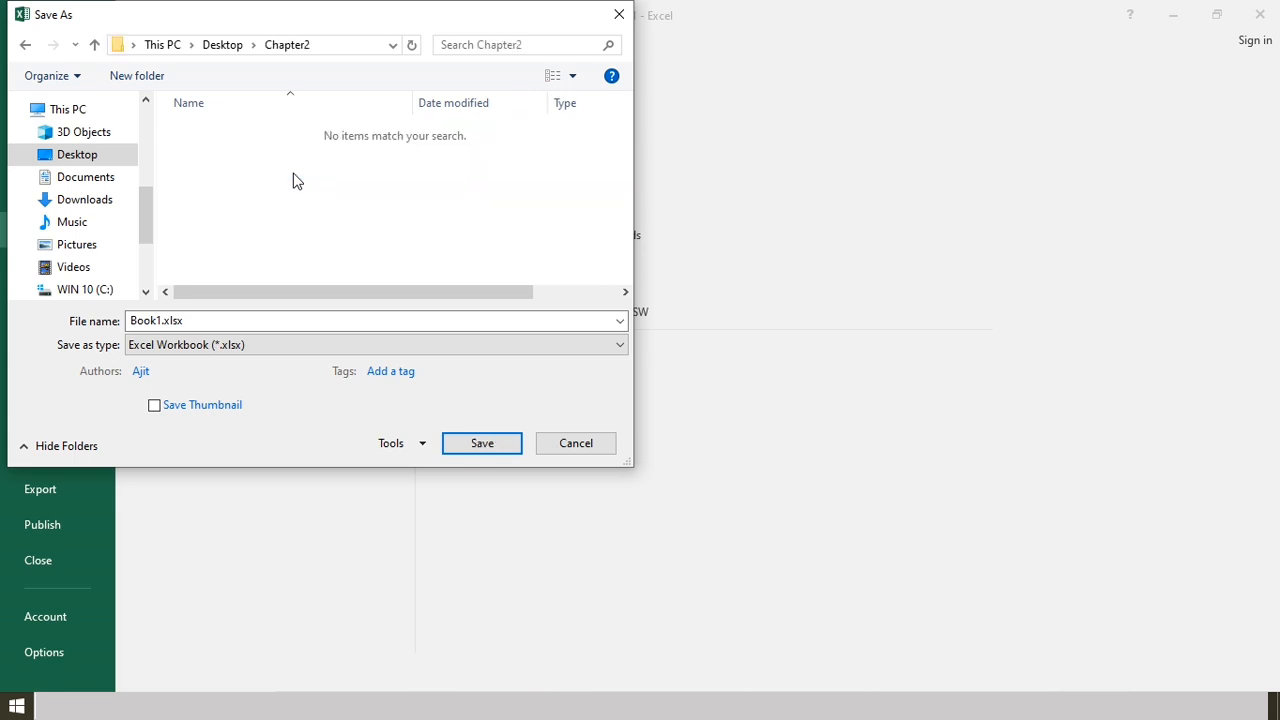
# Save the workbook in the Chapter2 folder as Contact List in the Excel Workbook (*.xlsx) format
pyautogui.doubleClick(206, 320)
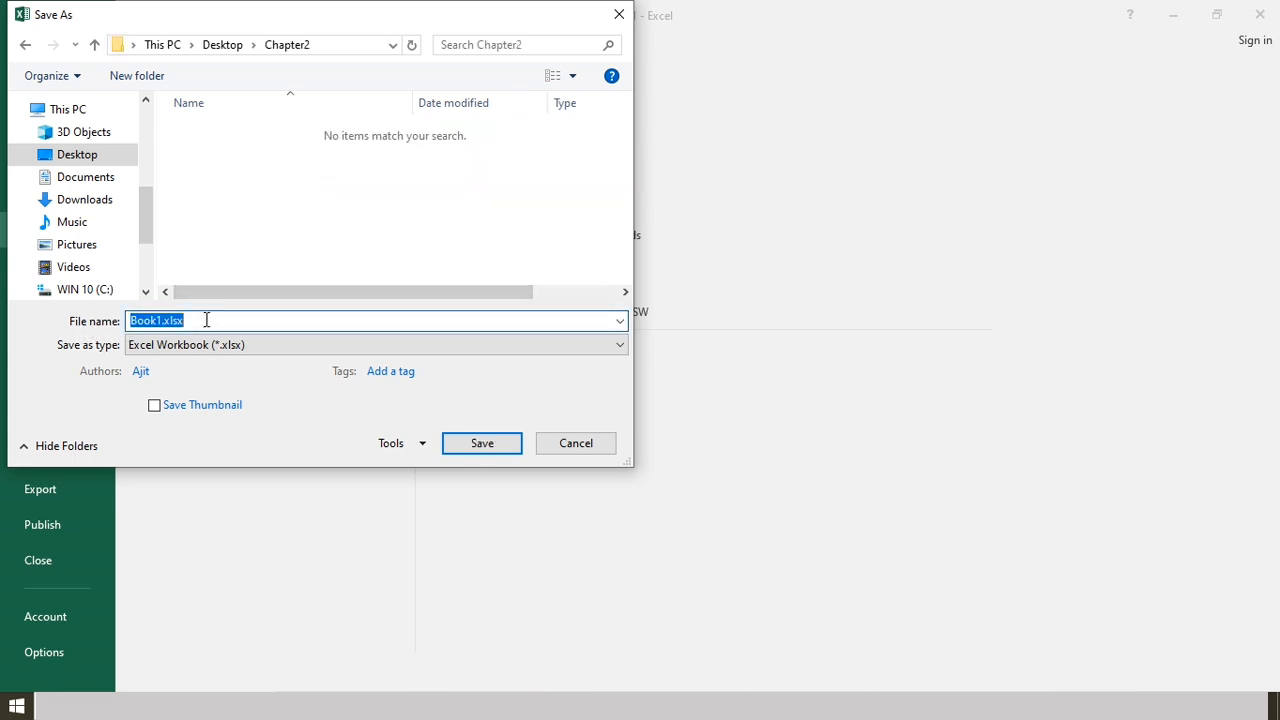
pyautogui.write('Contact List')
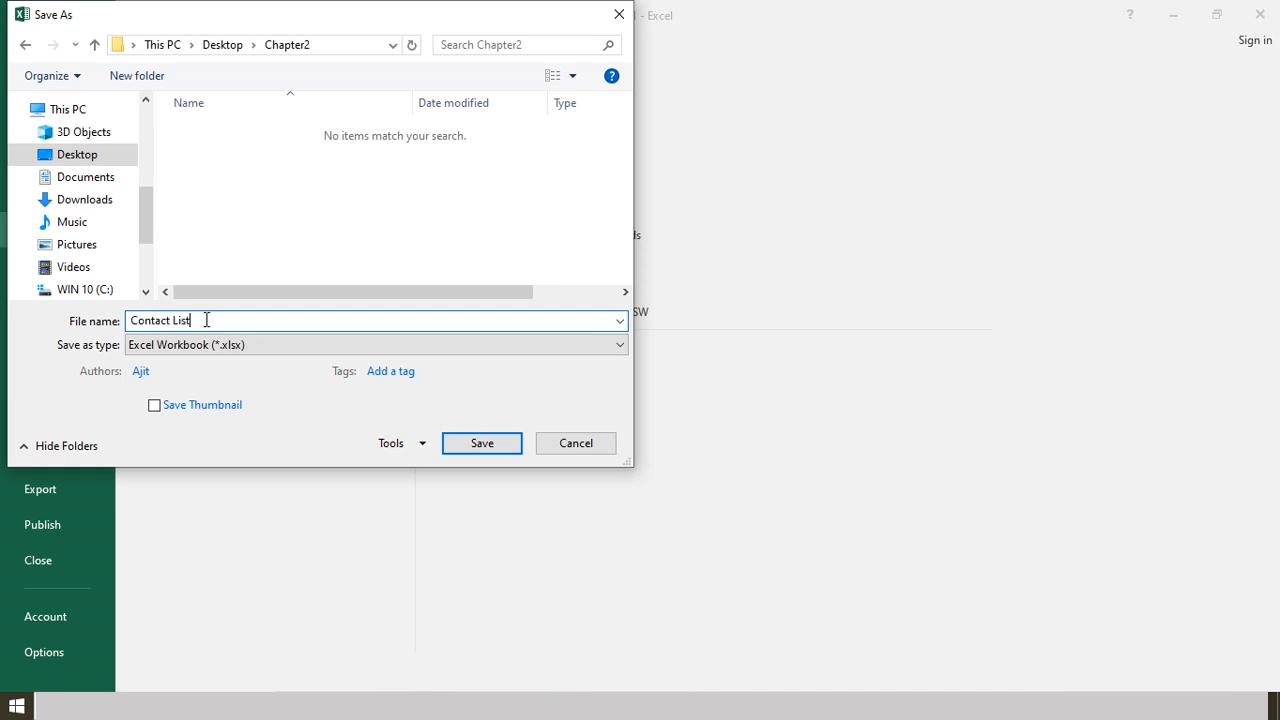
pyautogui.click(253, 349)
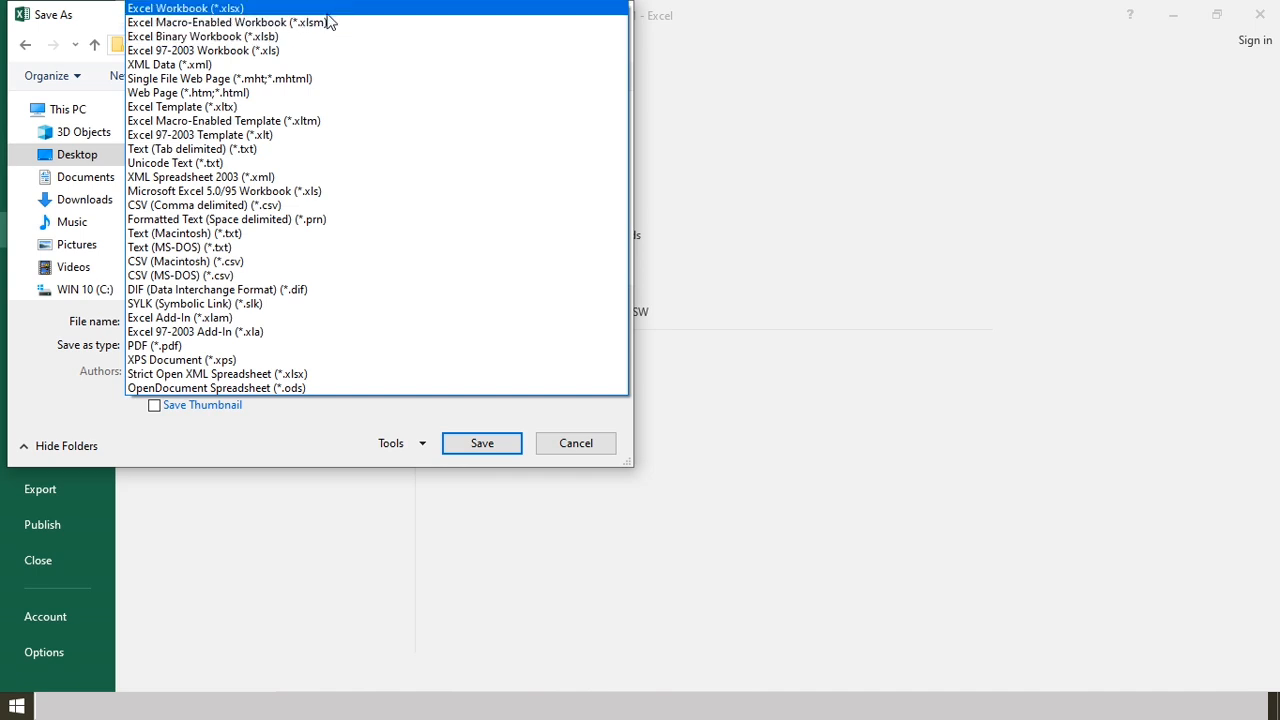
pyautogui.click(328, 14)
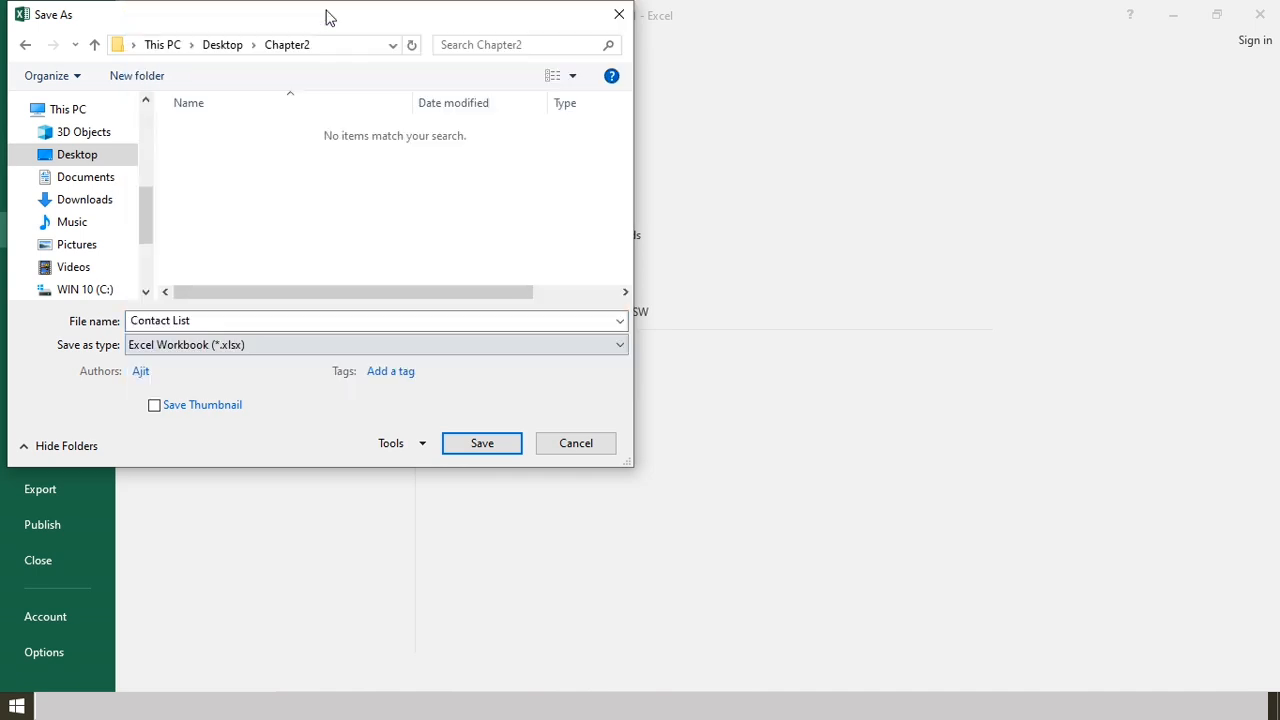
pyautogui.click(478, 447)
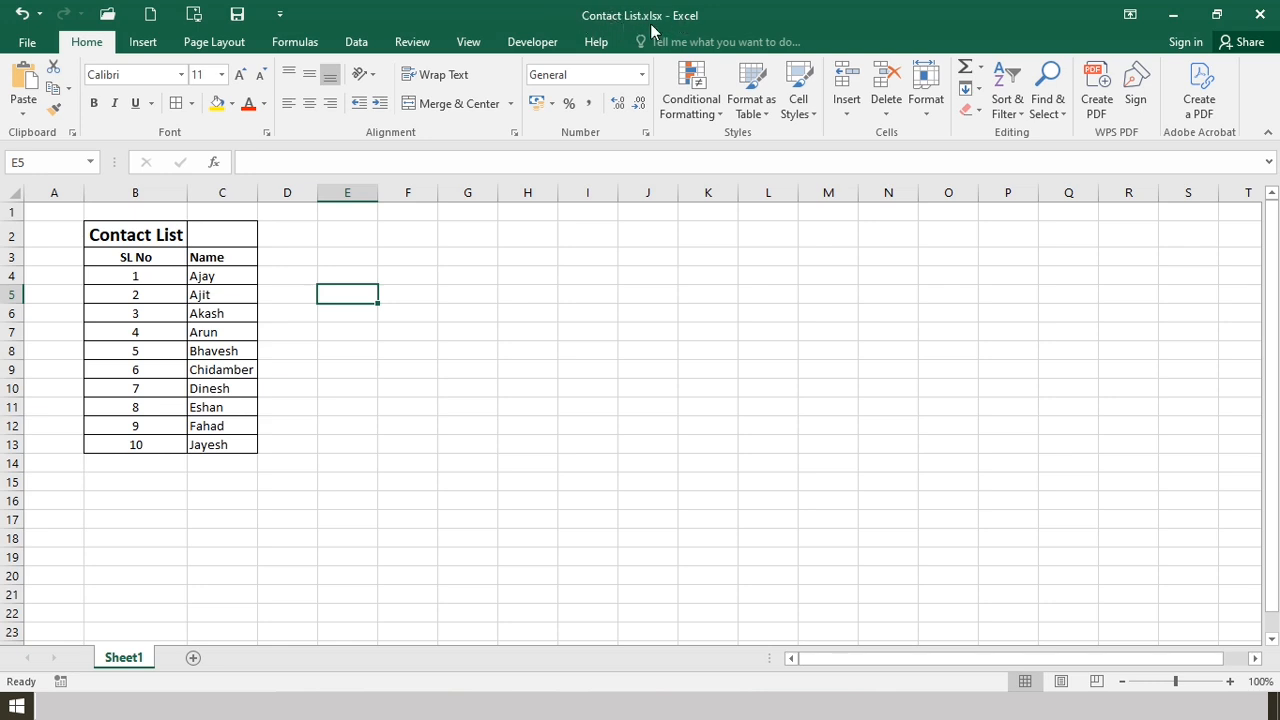
# Minimize the workbook window and open the Chapter2 folder from the desktop in File Explorer
pyautogui.click(1170, 18)
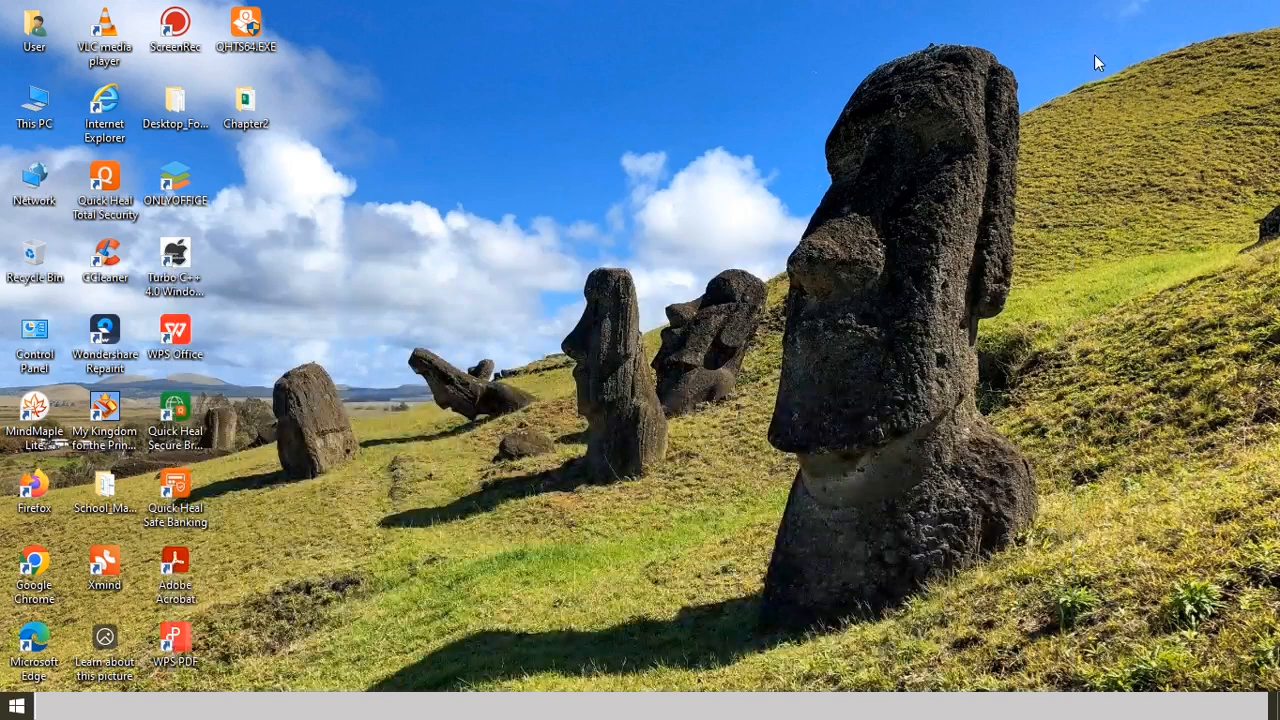
pyautogui.doubleClick(255, 115)
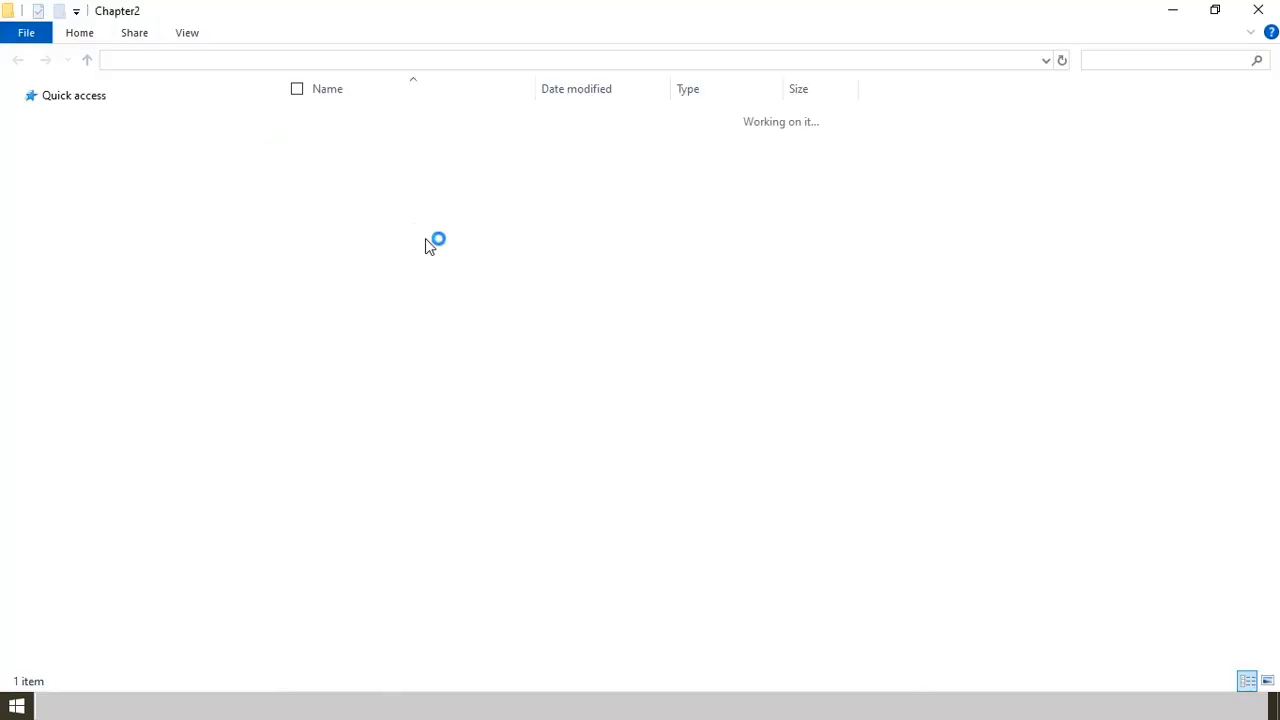